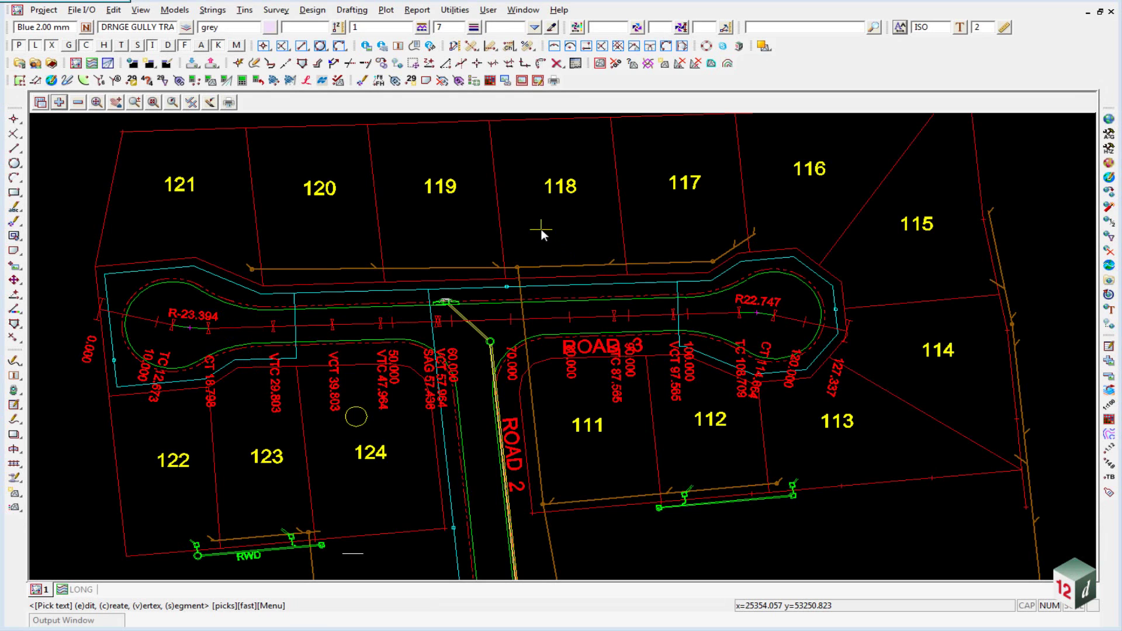
left_click(570, 219)
scroll(608, 199, "down", 6)
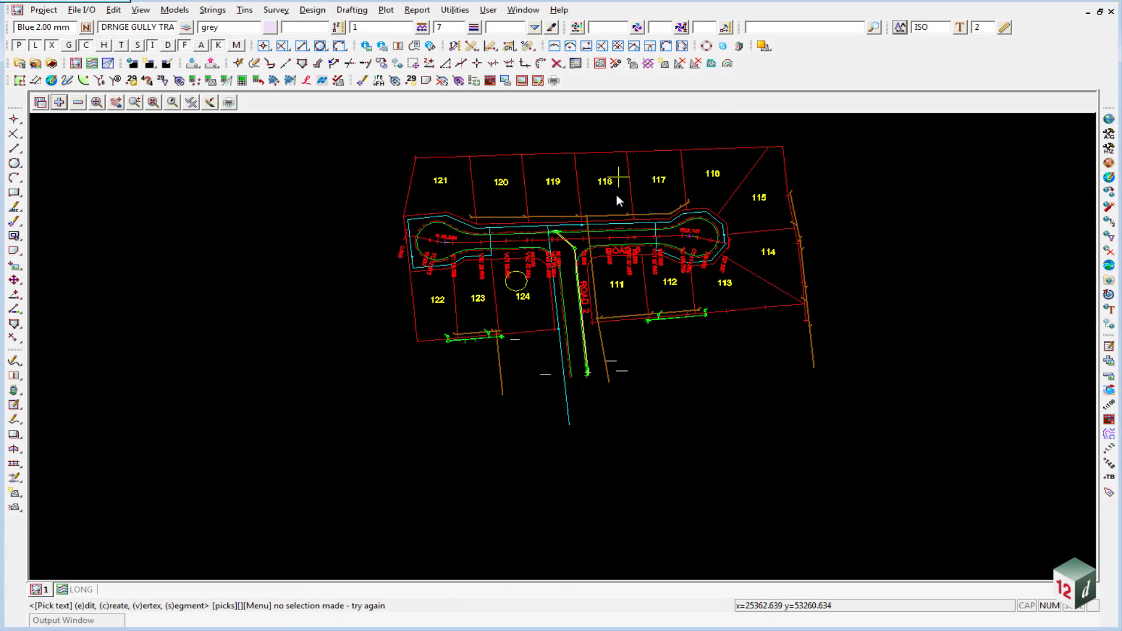
scroll(681, 143, "up", 2)
scroll(681, 144, "up", 1)
scroll(459, 257, "down", 1)
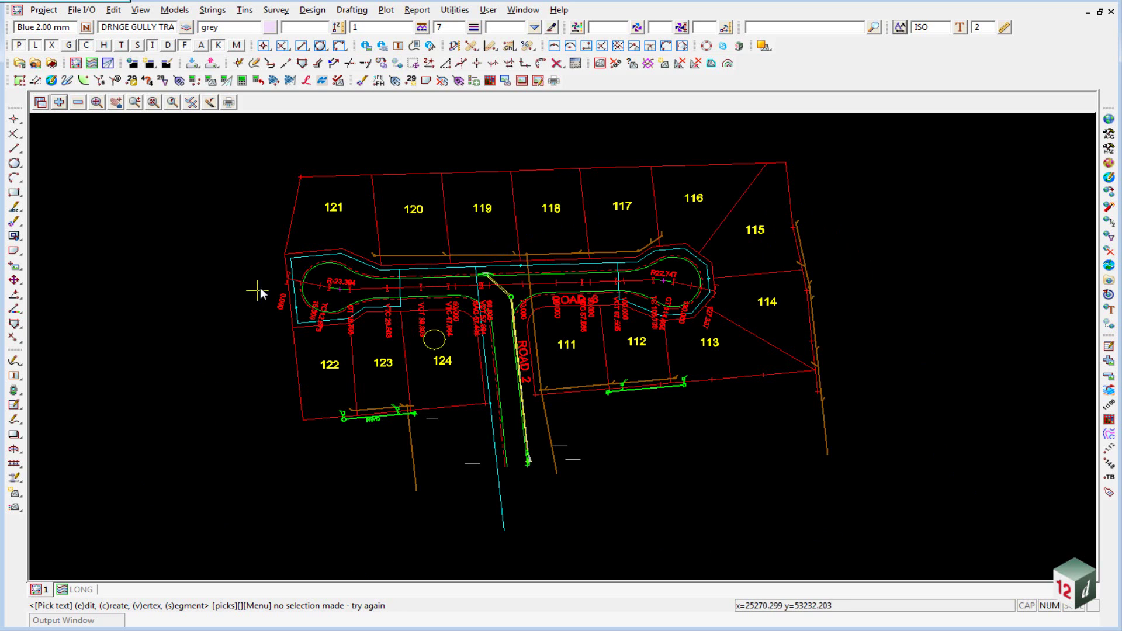
left_click(394, 13)
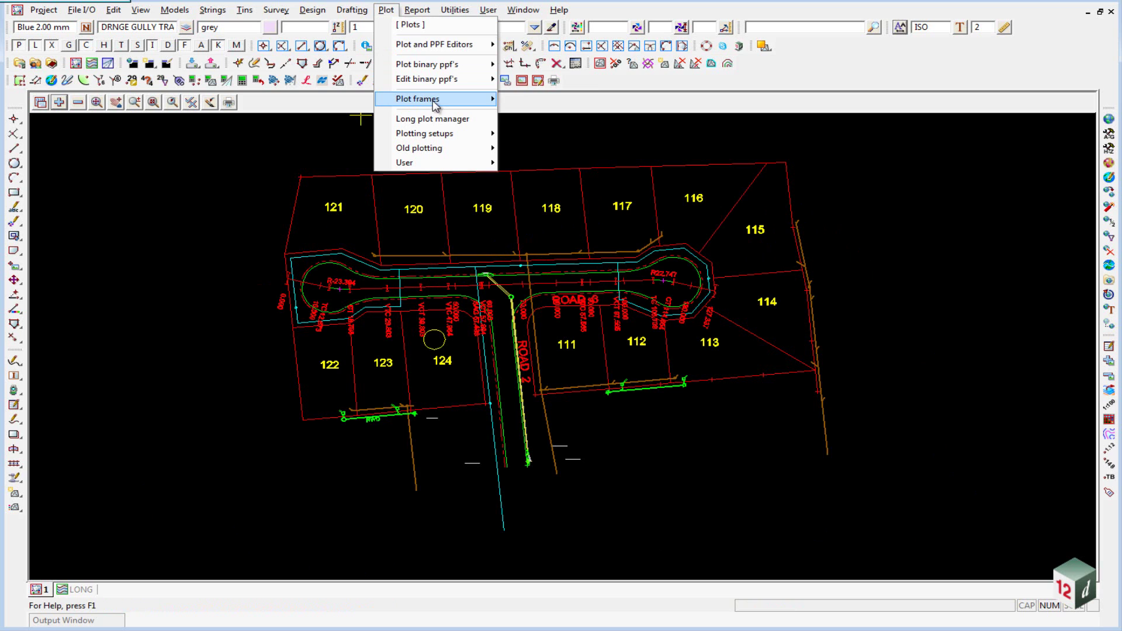
mouse_move(433, 101)
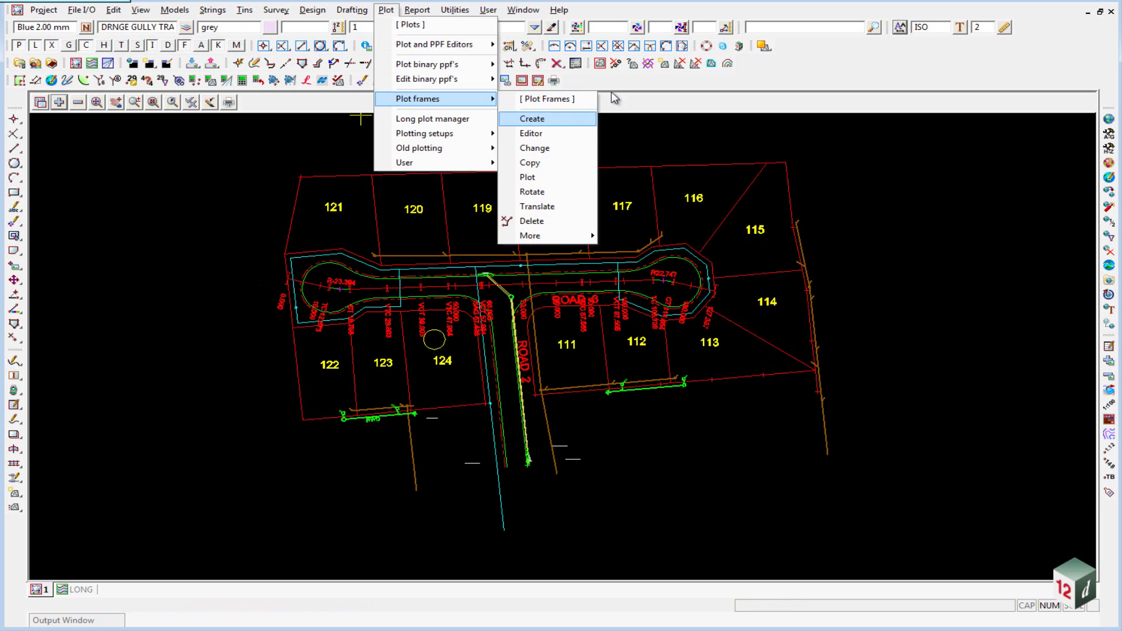
left_click(642, 79)
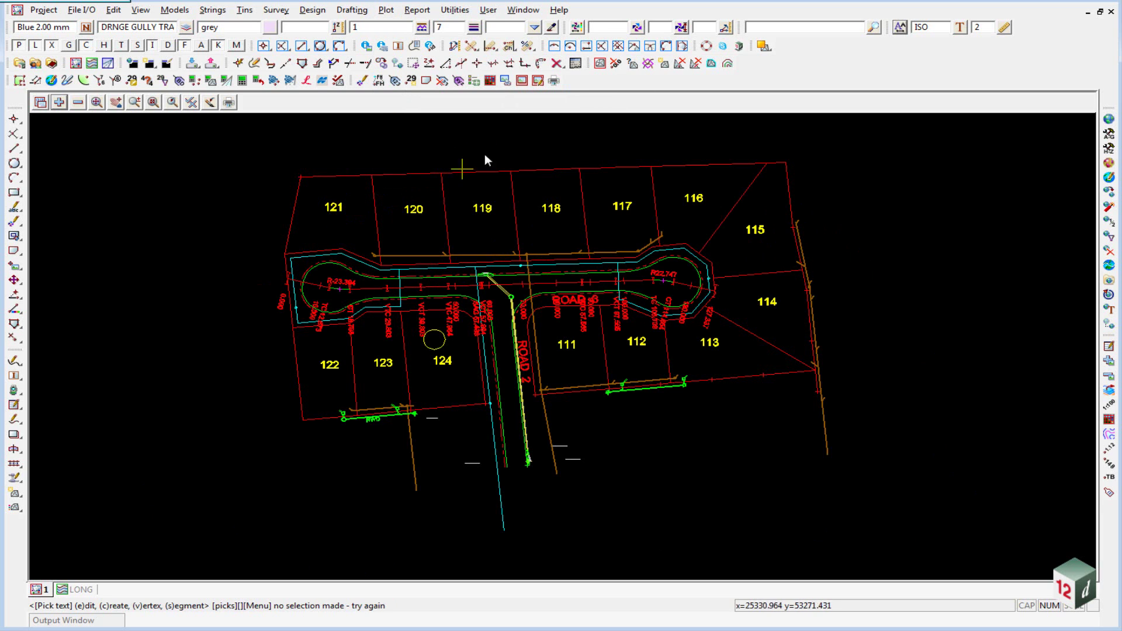
Step: Start a new plot frame using TRAINING A3PLAN.tbf from the user library as its title file
left_click(522, 81)
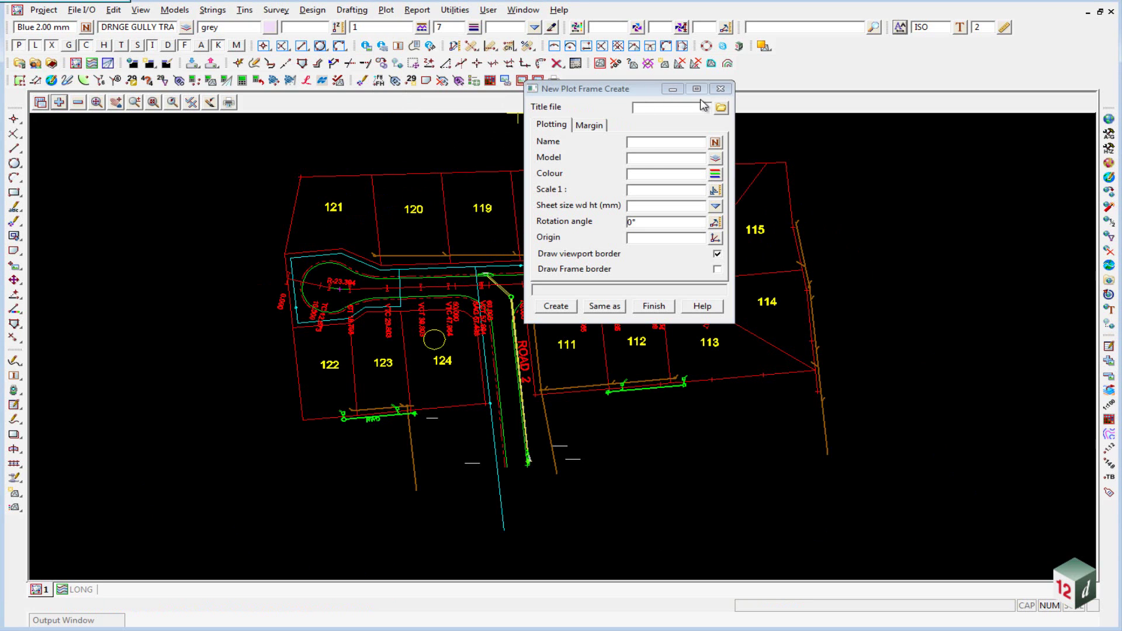
left_click(721, 108)
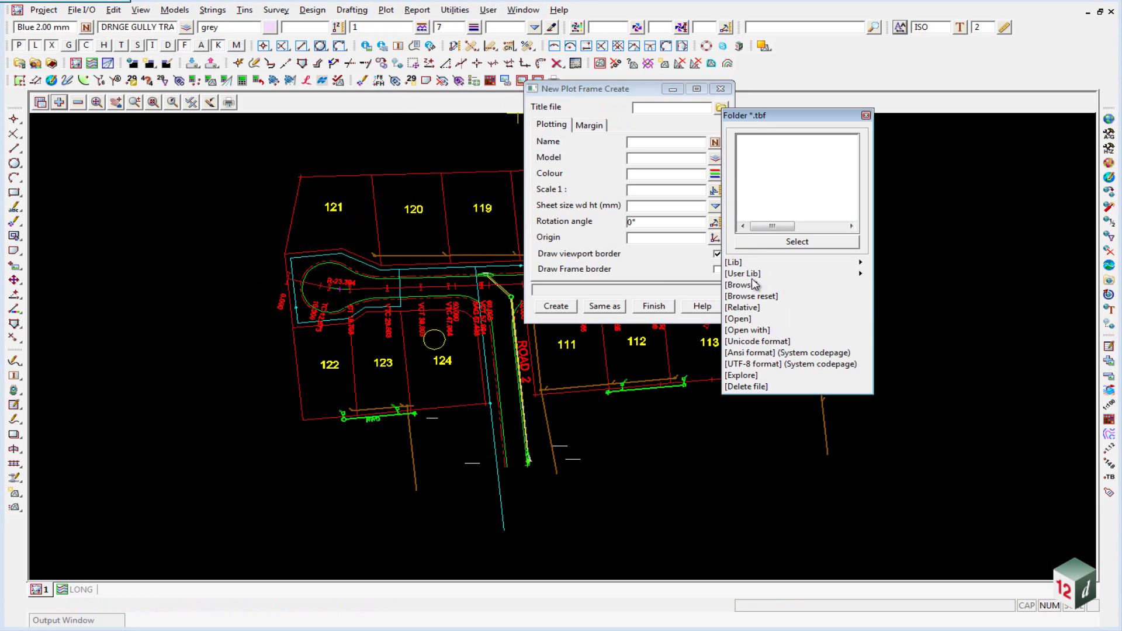
left_click(860, 264)
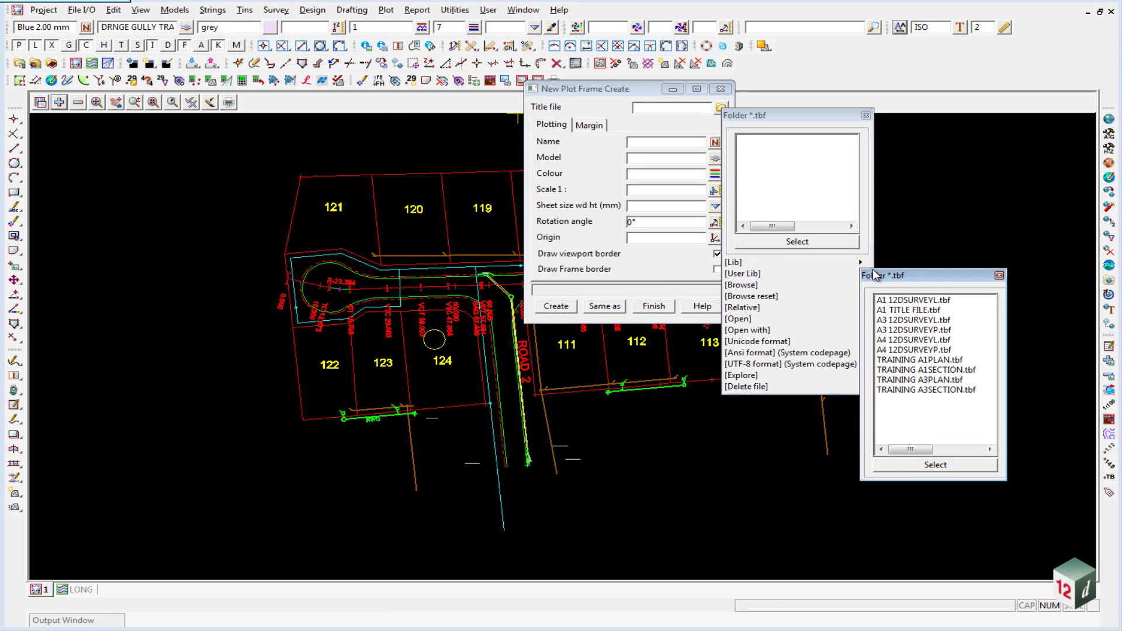
double_click(907, 380)
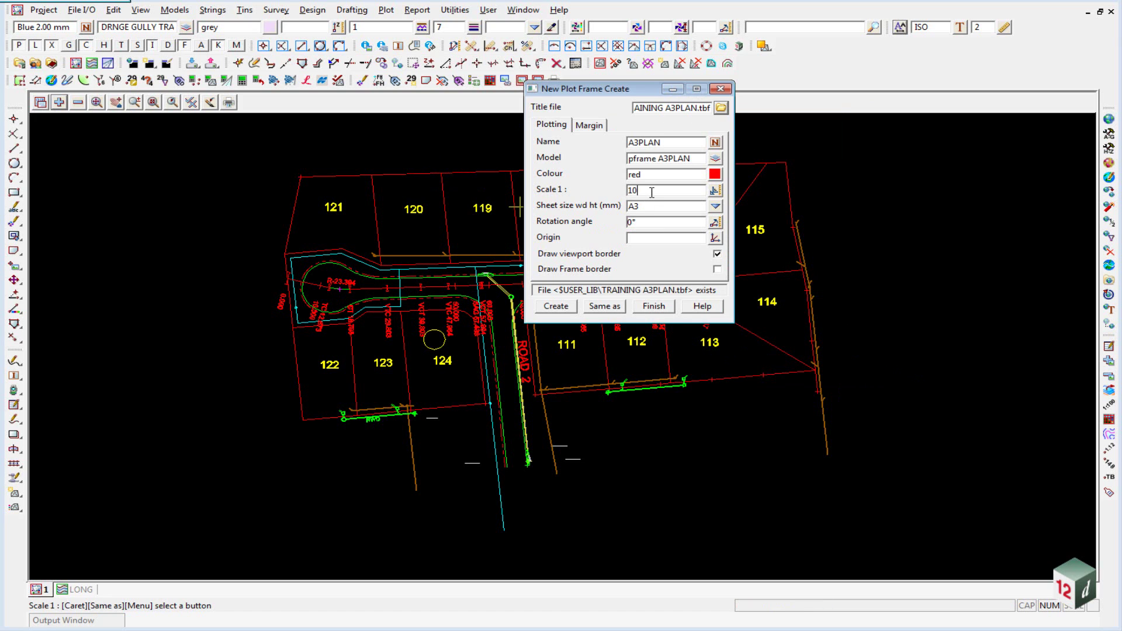
Step: Set the new plot frame's scale to 1:1000 and pick its origin in the empty area southwest of lot 122
left_click(715, 237)
left_click(181, 547)
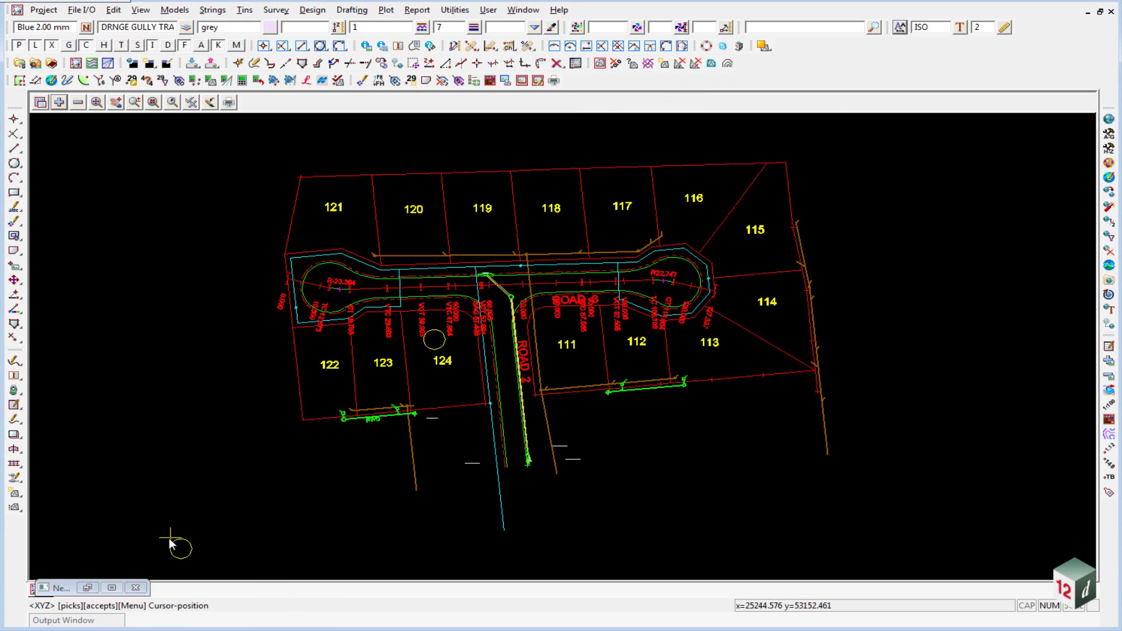
middle_click(169, 538)
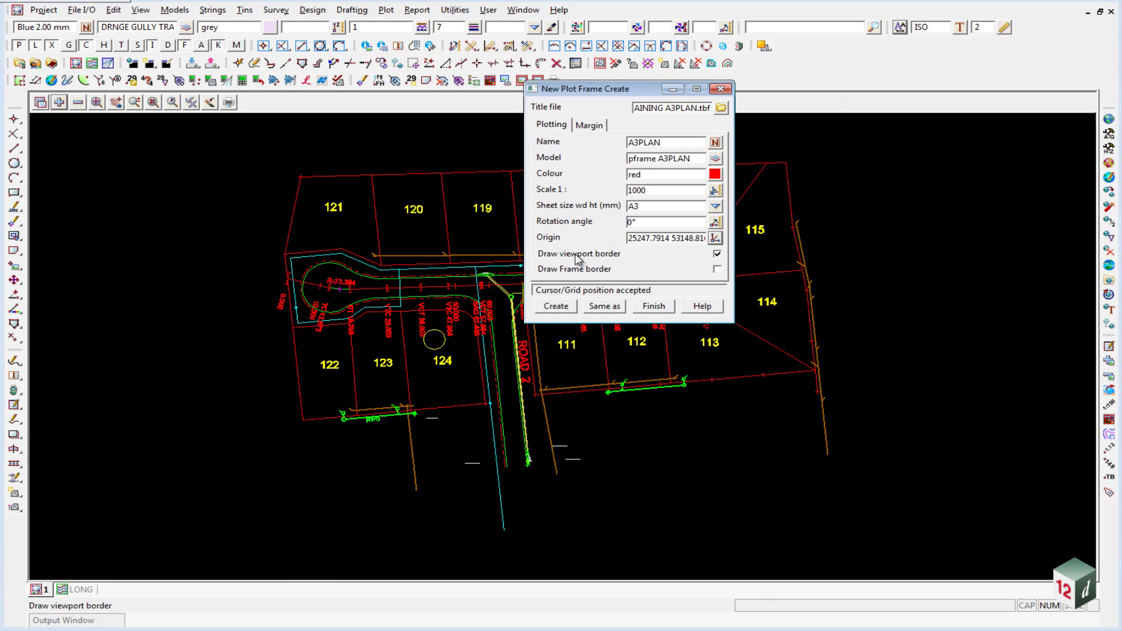
Step: Turn off the viewport border, set the frame's model to pframe A3PLAN,1, and create the plot frame
left_click(718, 256)
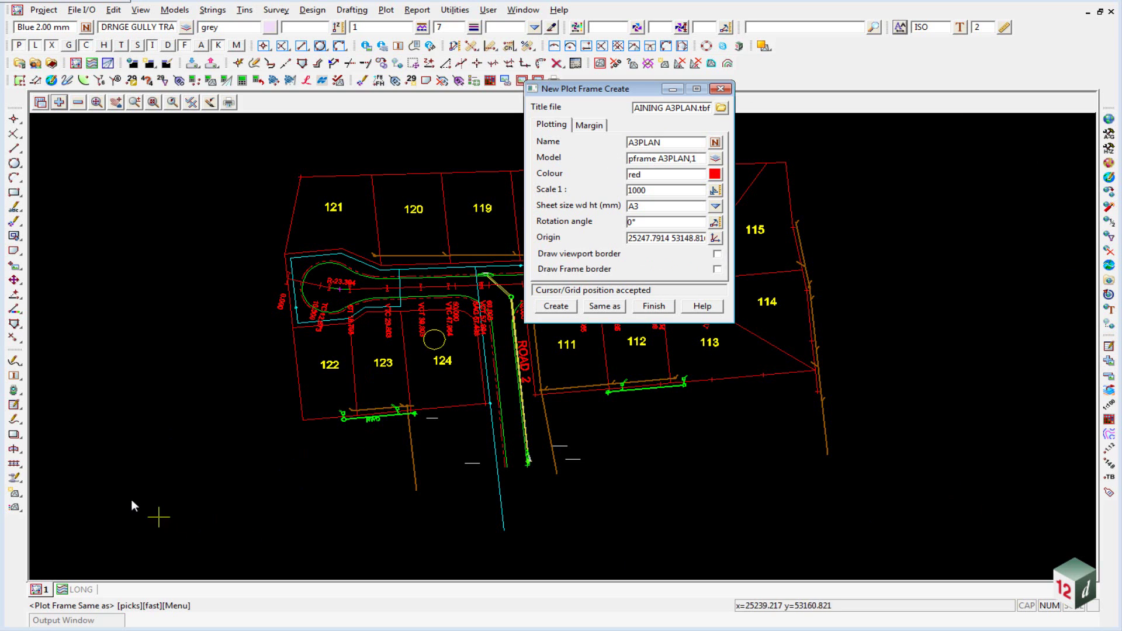
left_click(556, 306)
left_click_drag(611, 93, 944, 38)
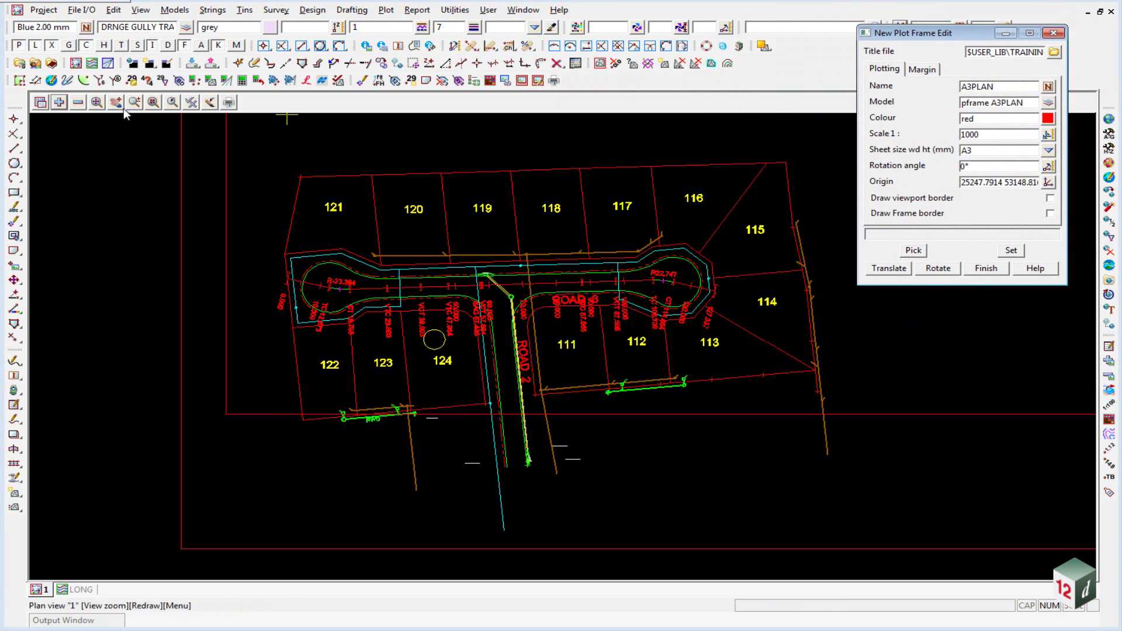
Step: Change the A3PLAN plot frame's scale to 1:500 and apply the update
left_click(96, 102)
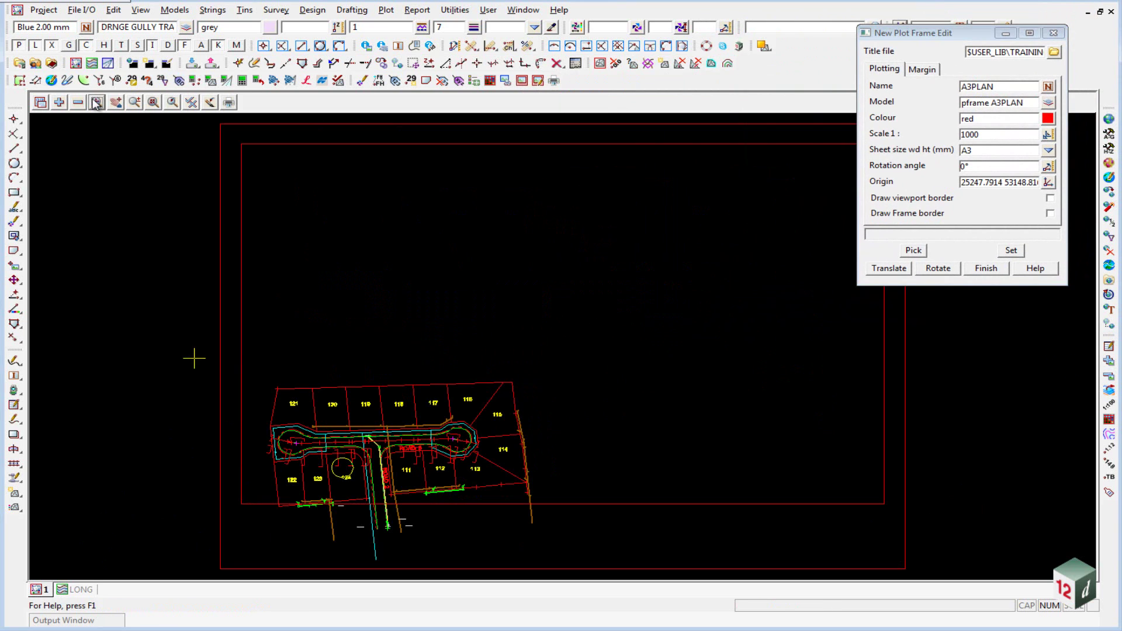
scroll(369, 193, "down", 2)
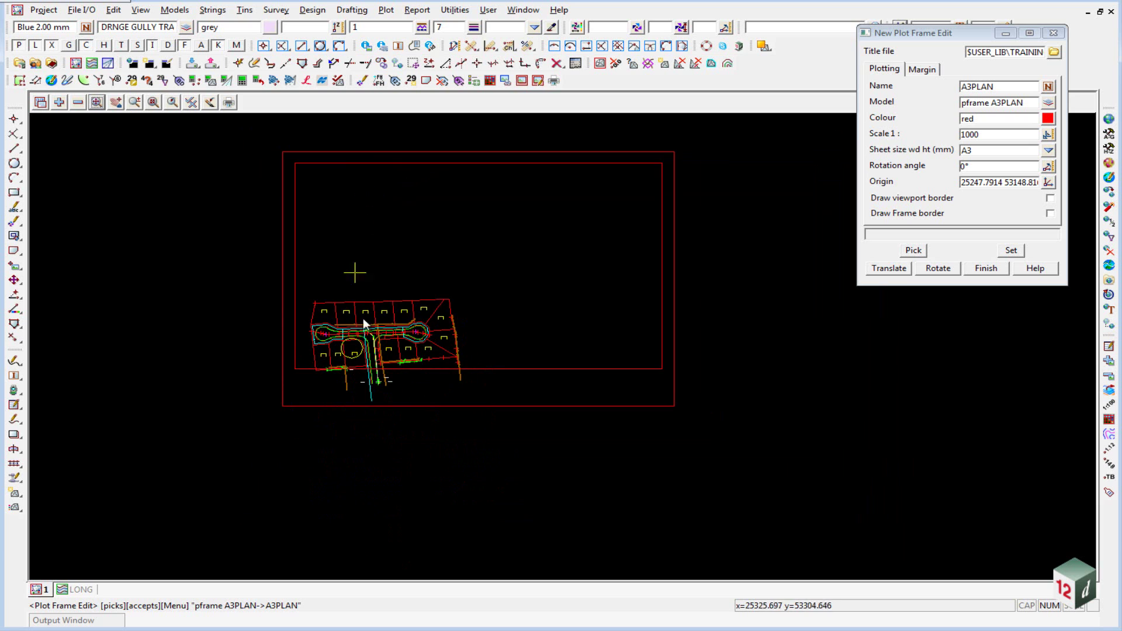
double_click(991, 133)
type("5")
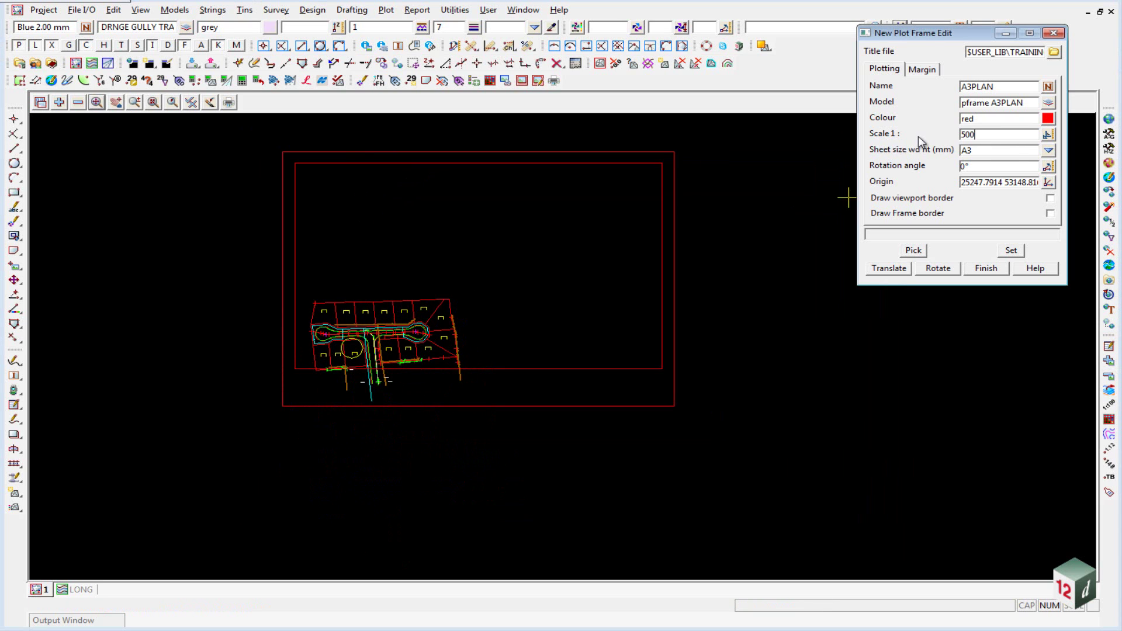
type("00")
left_click(1011, 250)
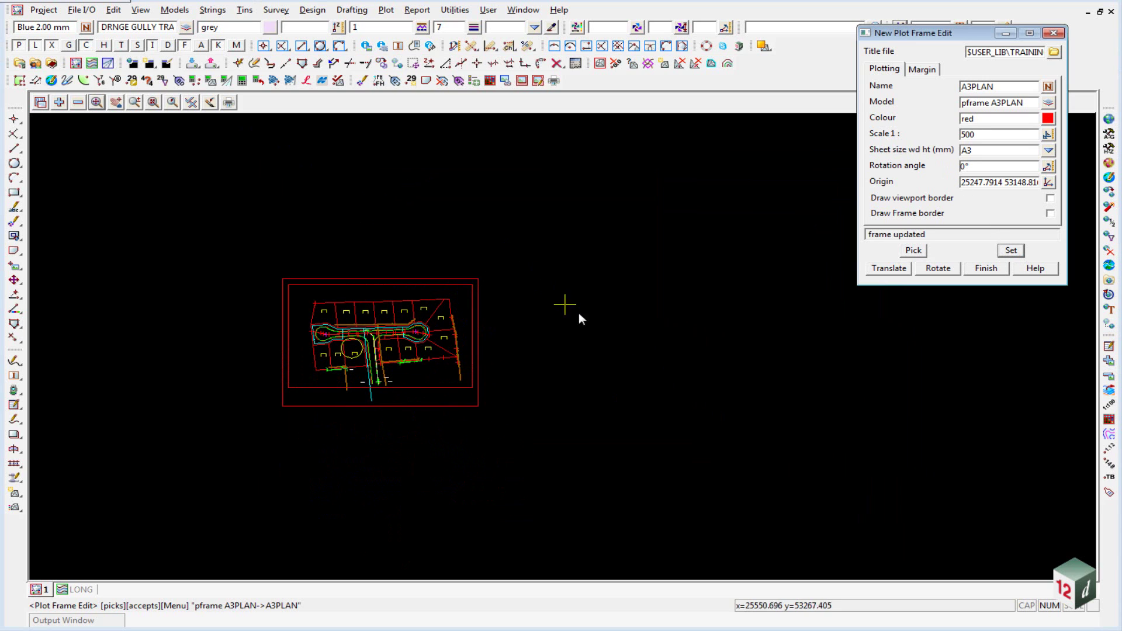
Step: Translate the plot frame to an origin of about x 25251.2, y 53136.3 around the lots, and finish editing it
left_click(888, 269)
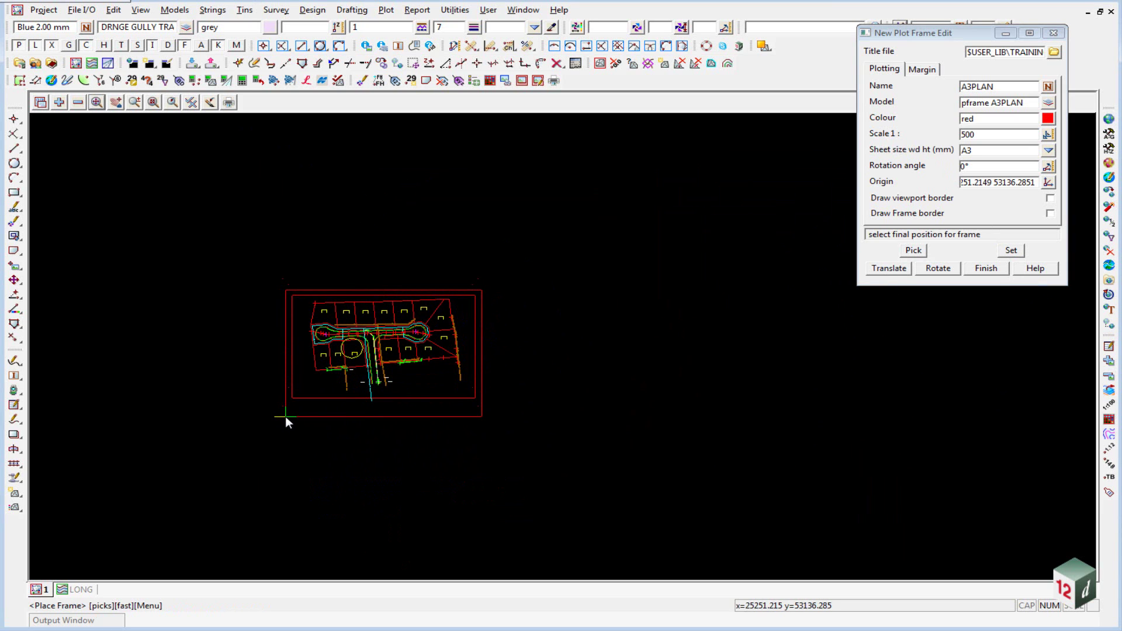
left_click(285, 416)
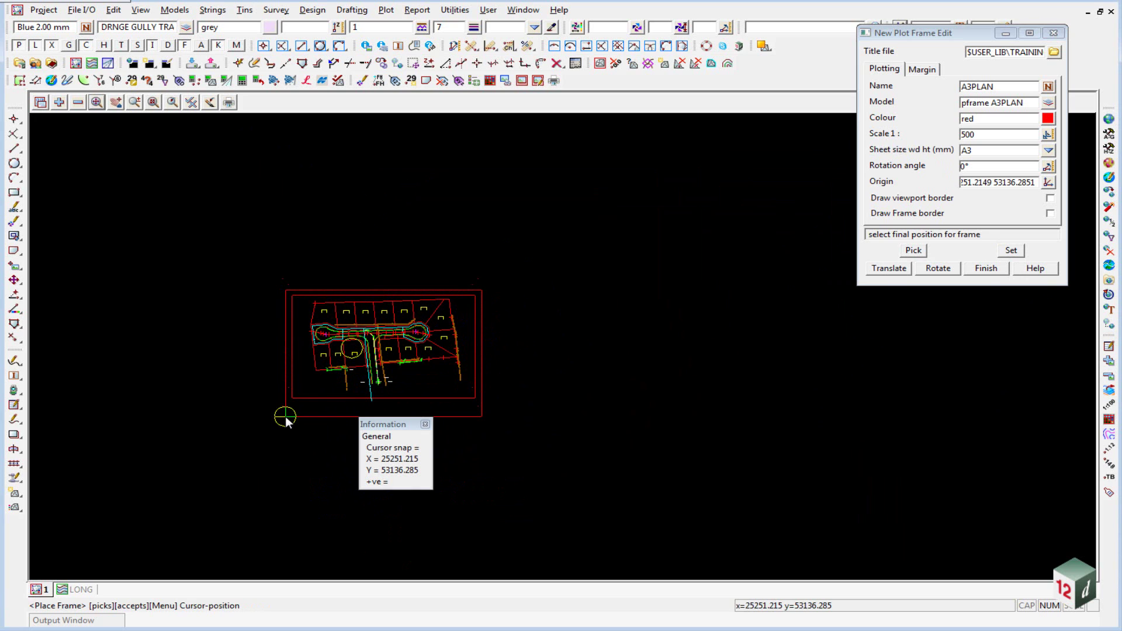
middle_click(285, 416)
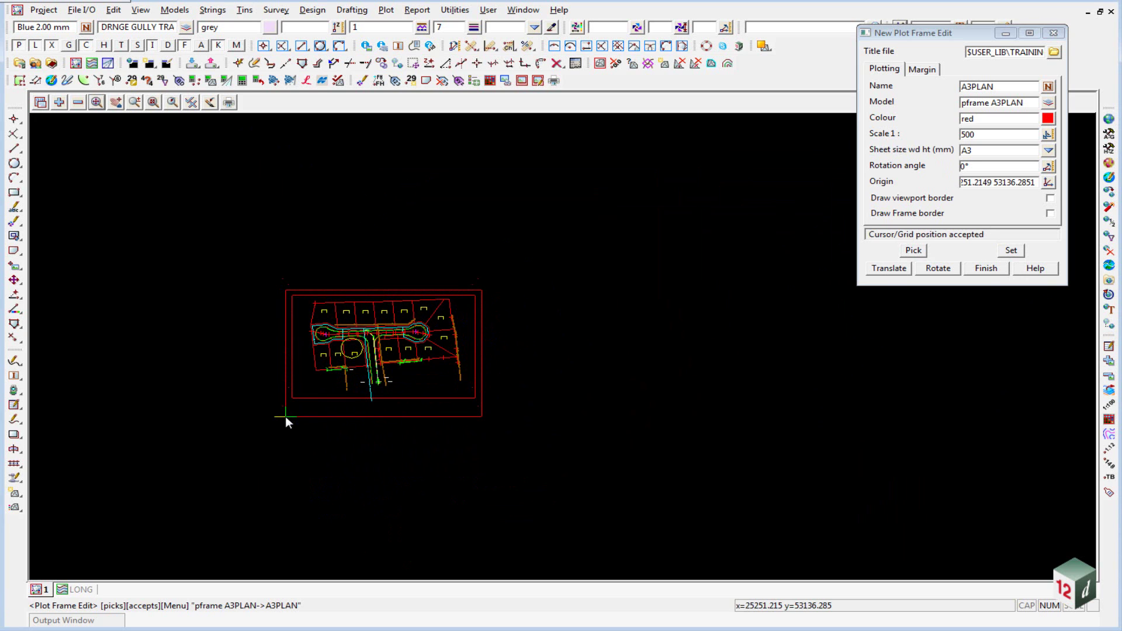
left_click(296, 451)
scroll(314, 387, "up", 6)
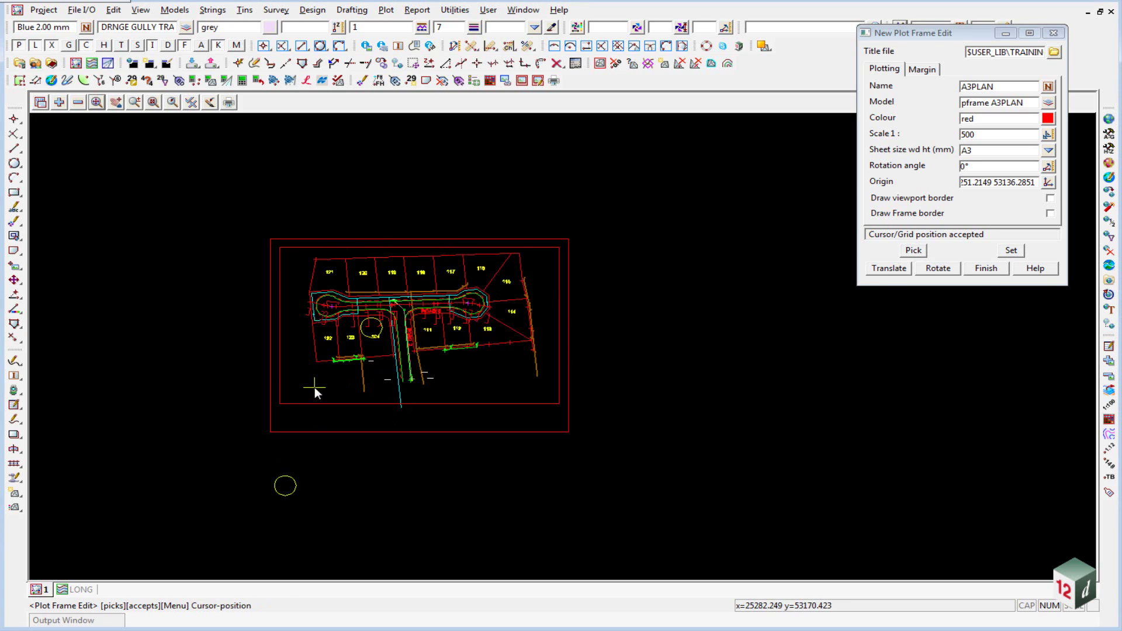
scroll(529, 168, "up", 1)
scroll(519, 175, "up", 1)
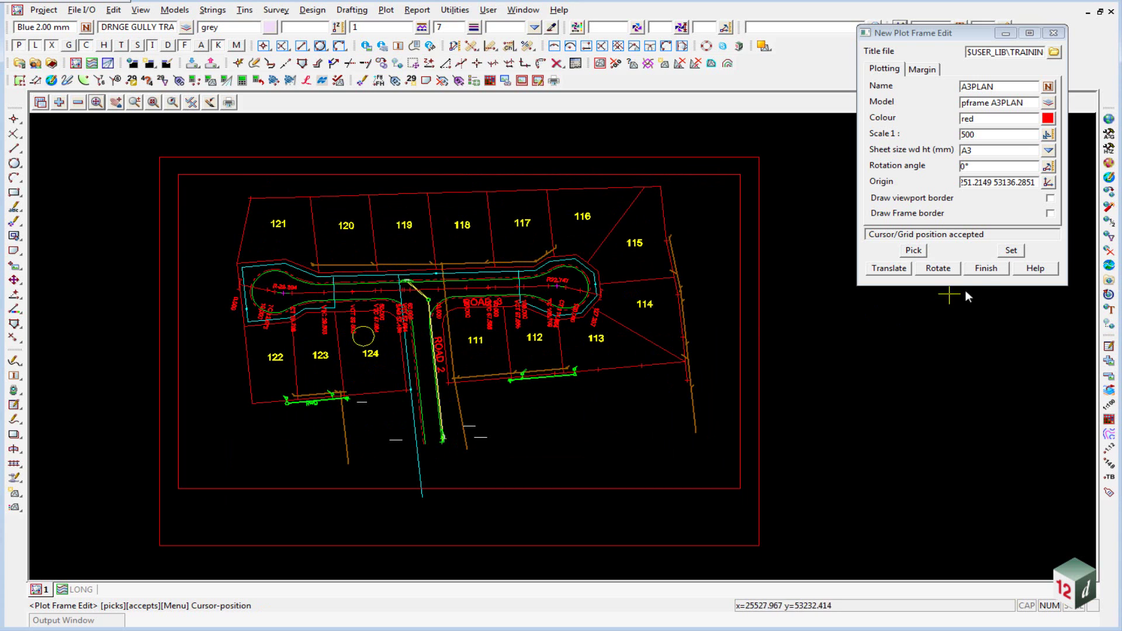
left_click(985, 268)
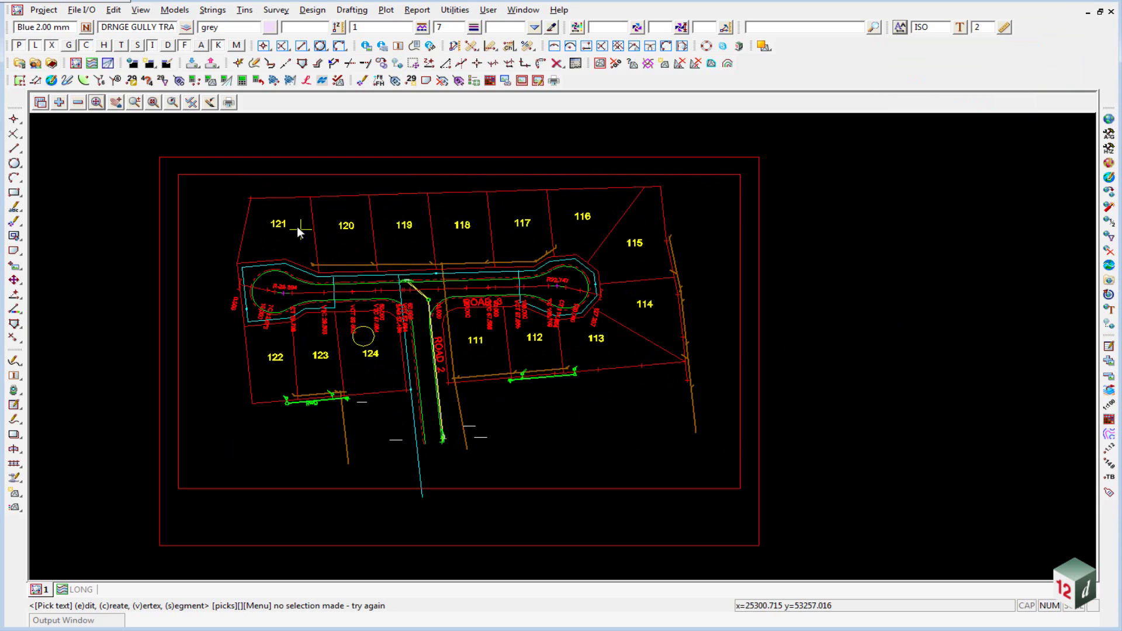
Step: Start a special chainage file and select the ROAD3 alignment as its reference string
scroll(260, 295, "up", 2)
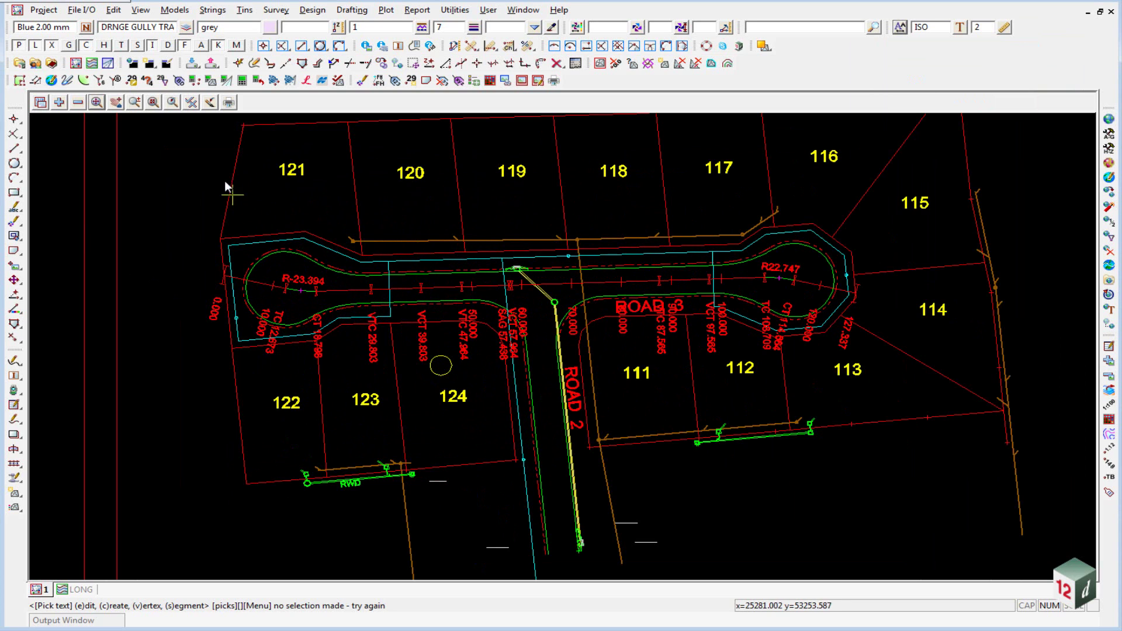
left_click(13, 434)
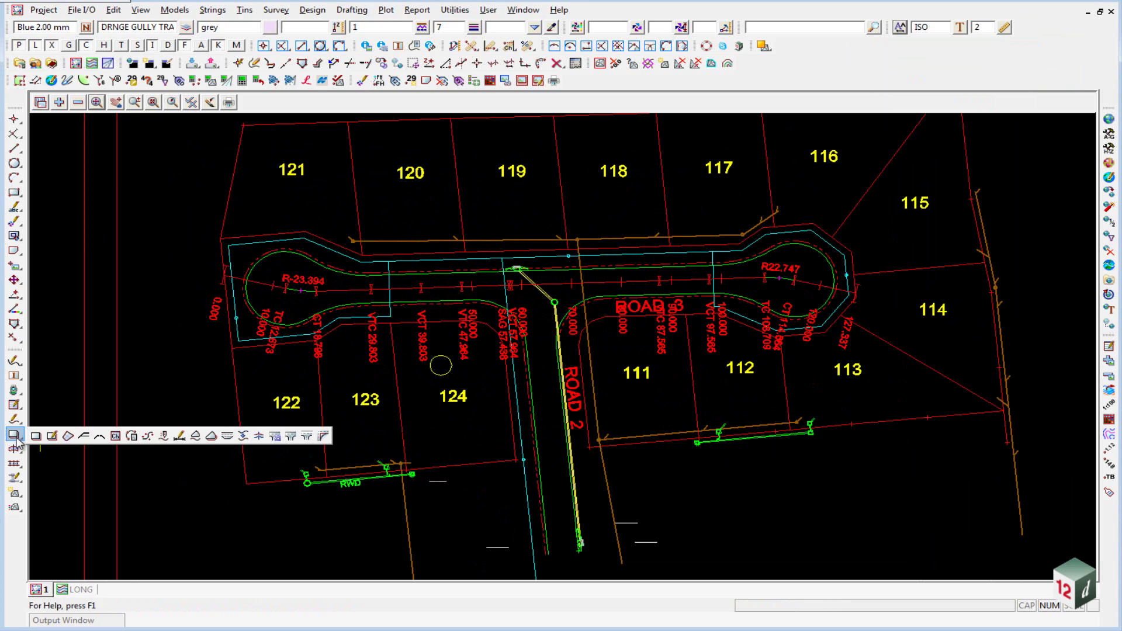
left_click(116, 437)
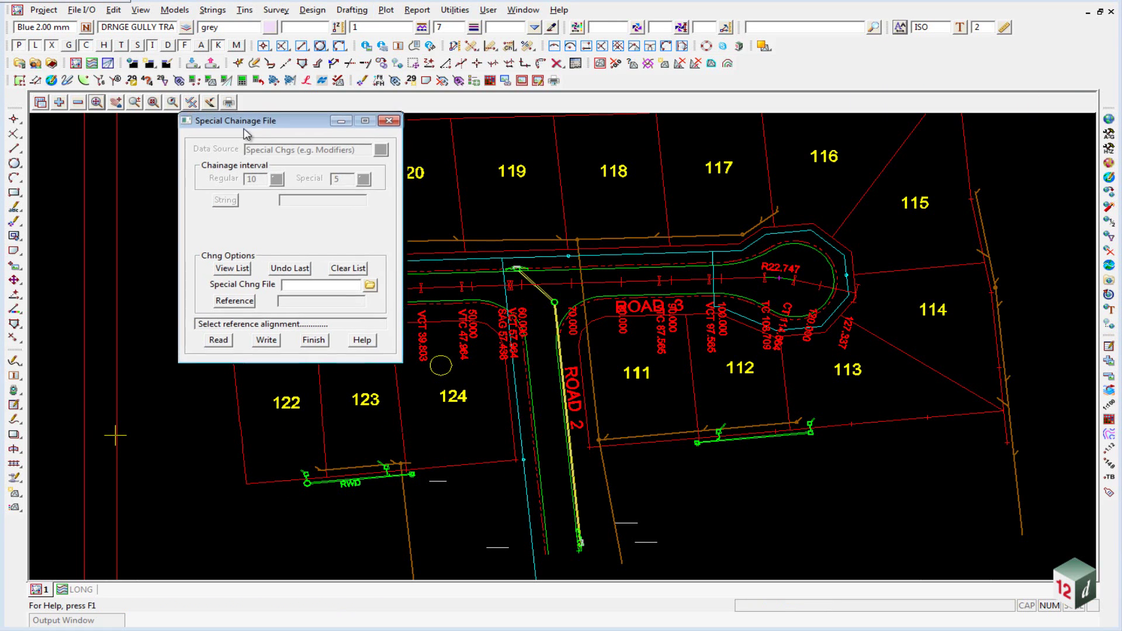
left_click_drag(273, 117, 153, 135)
left_click(122, 313)
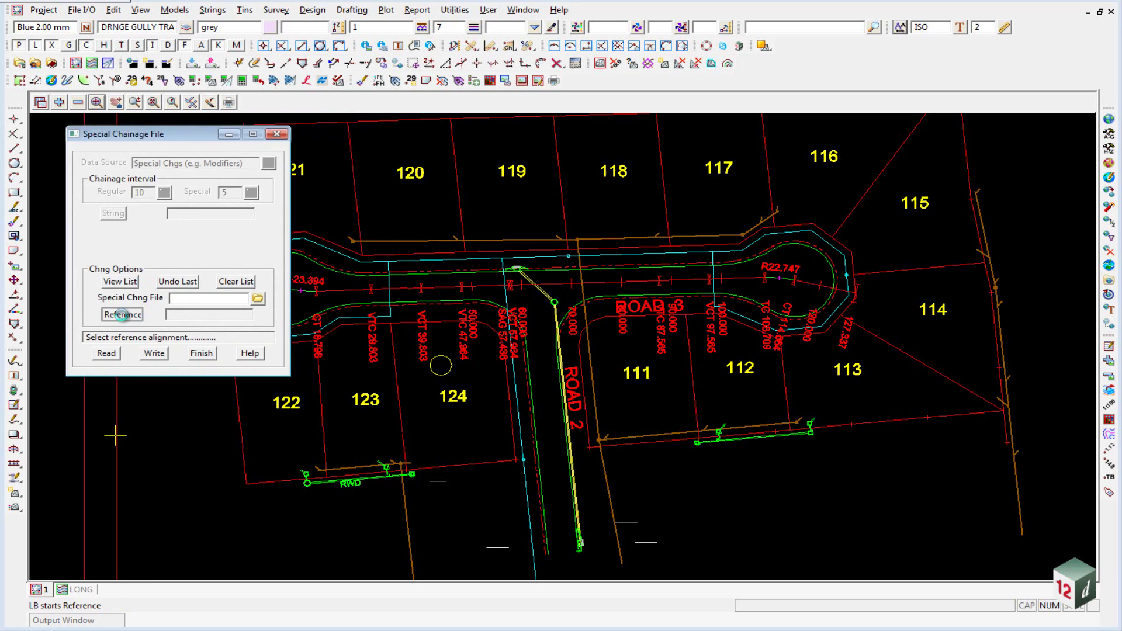
left_click(430, 286)
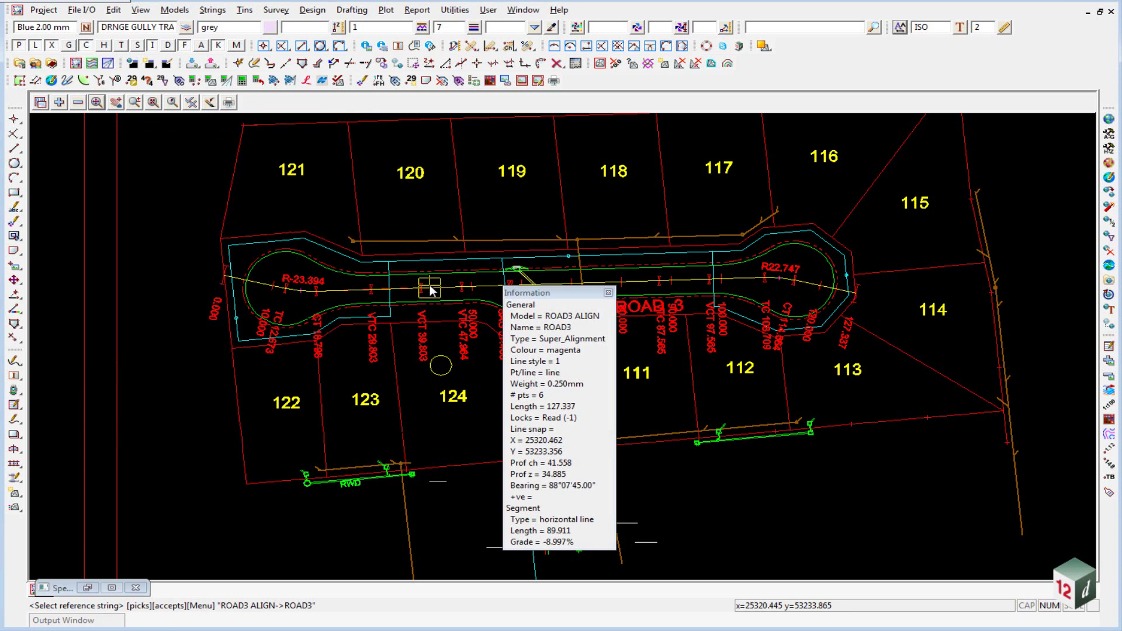
middle_click(430, 285)
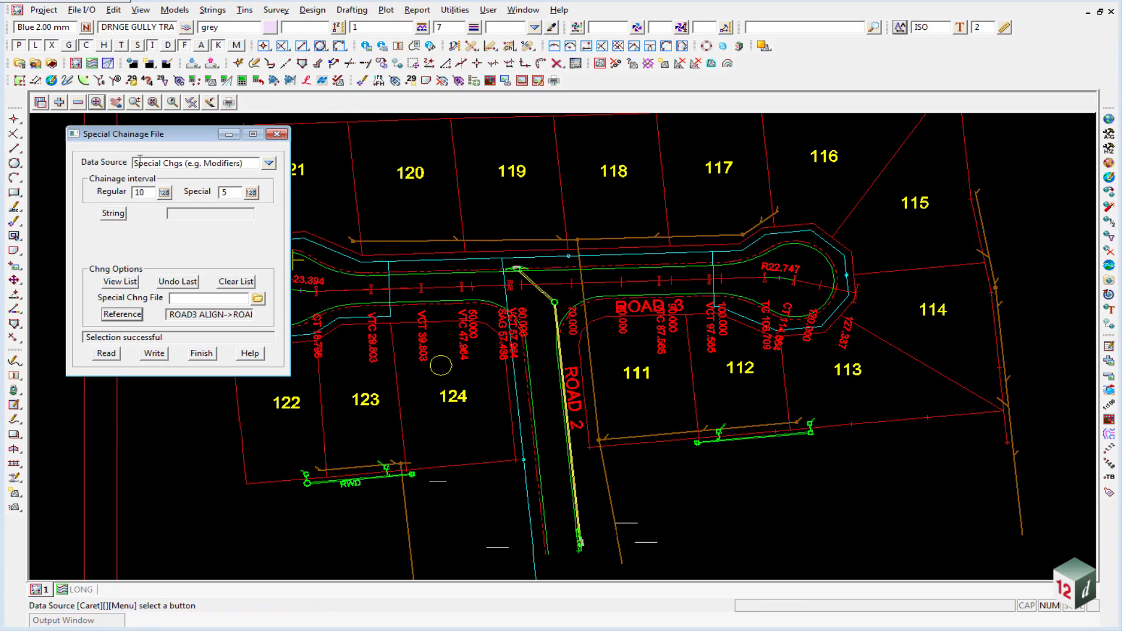
Step: Set the chainage data source to Align str / curve and include IPs and tangents
left_click(269, 163)
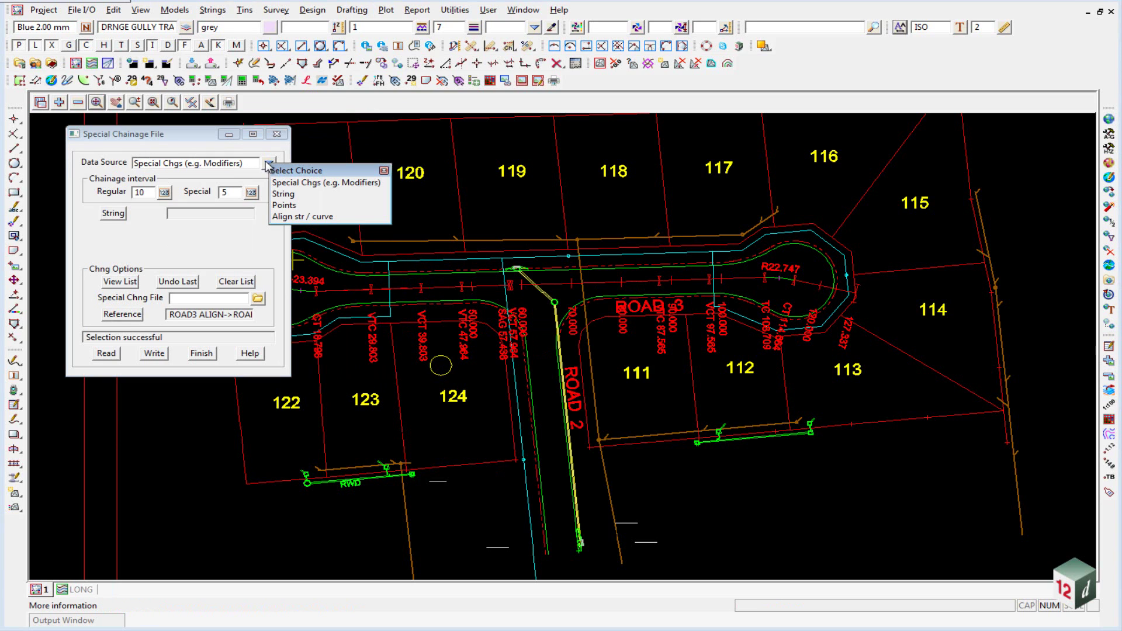
left_click(289, 217)
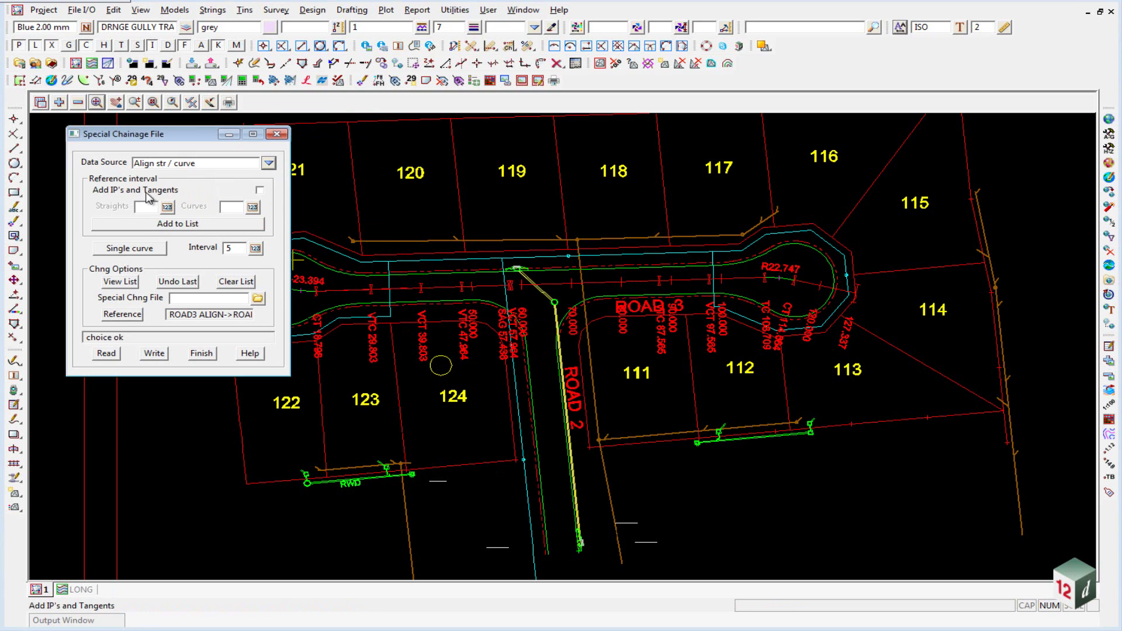
left_click(259, 190)
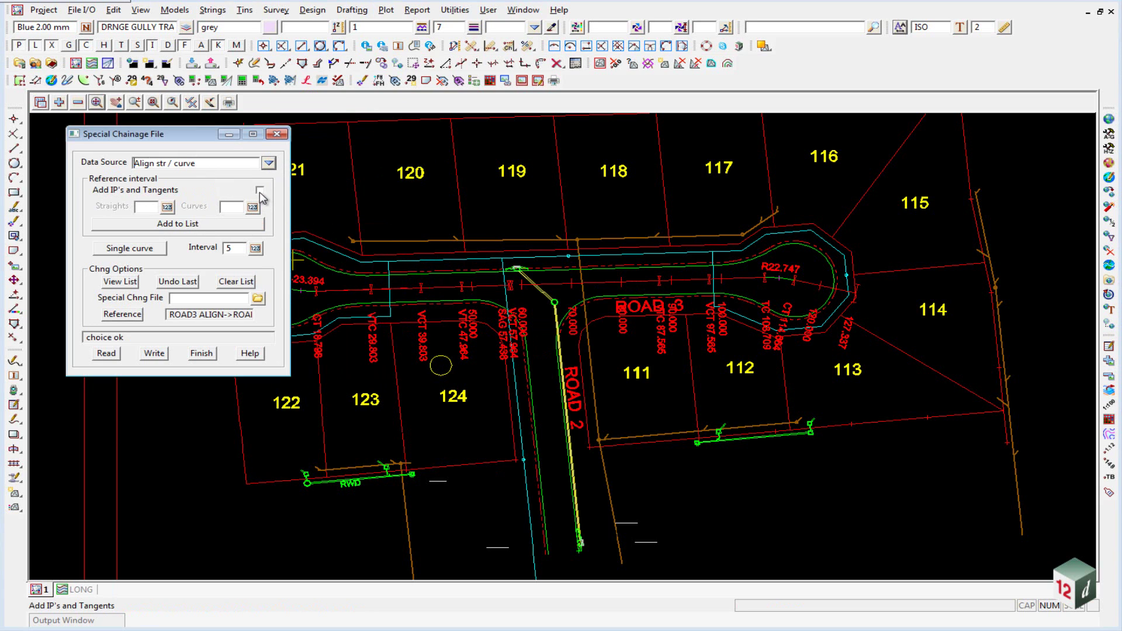
Step: Set the chainage intervals to 10 on straights and 5 on curves, and add the chainages to the list
left_click(156, 208)
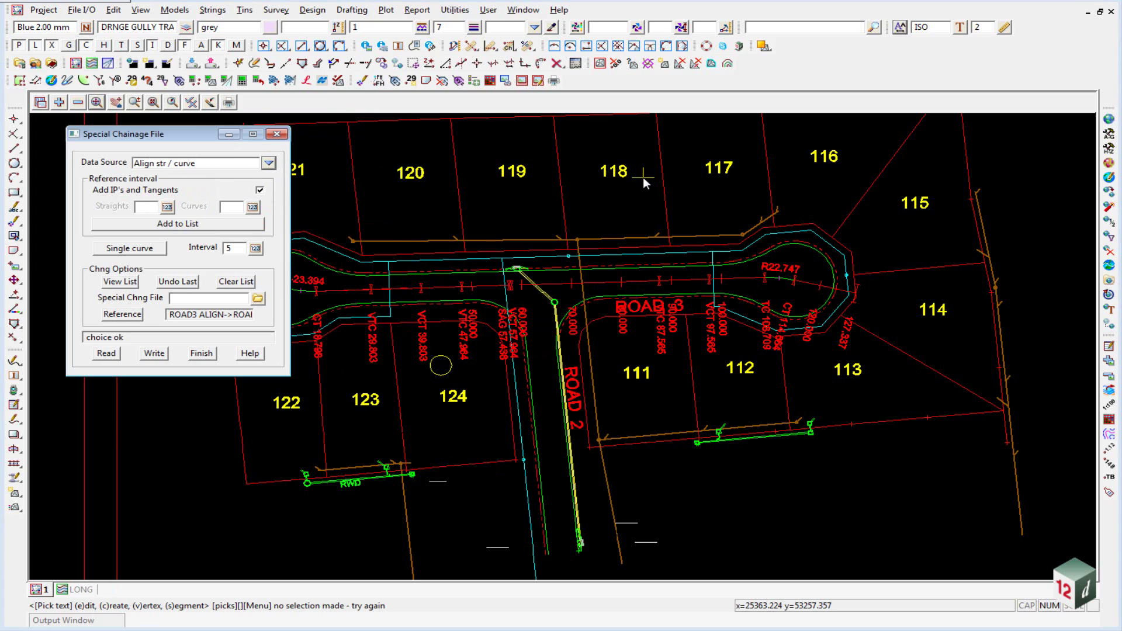
type("10")
key("Tab")
type("5")
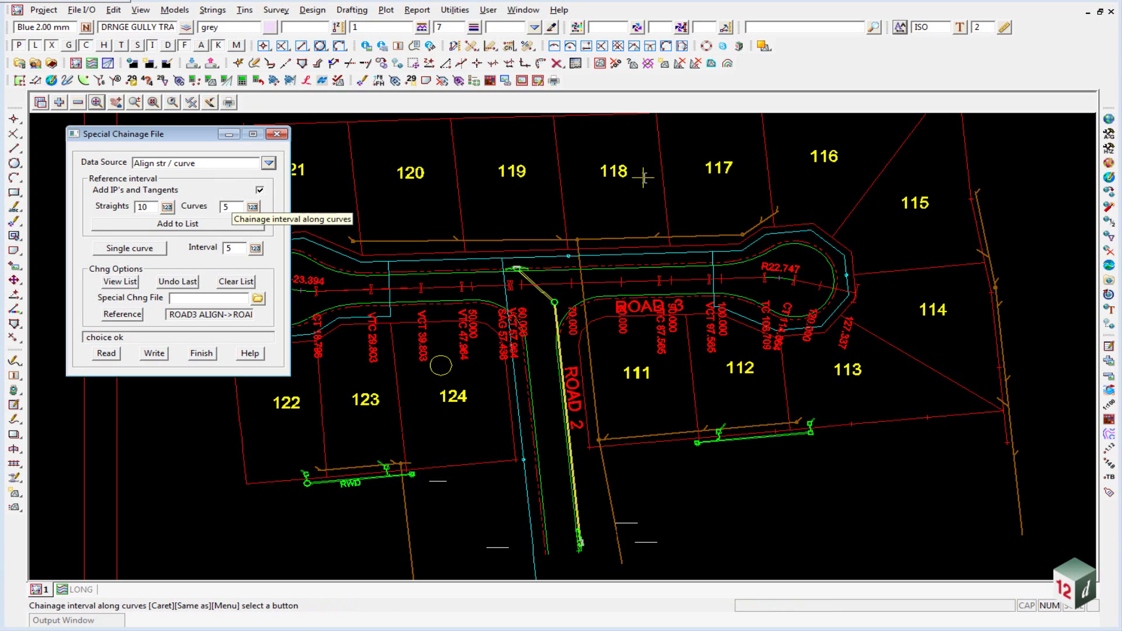
left_click(173, 226)
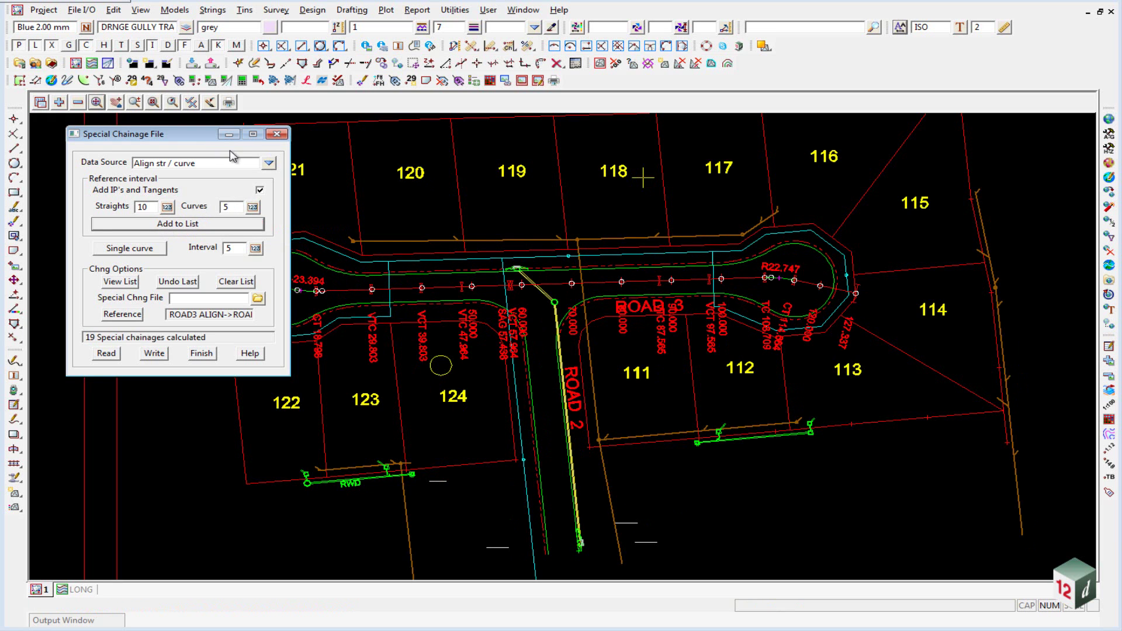
Step: Delete chainages 0.000, 10.000, 120.000 and 127.337 from the special chainages list and apply the edited list
left_click_drag(154, 135, 108, 44)
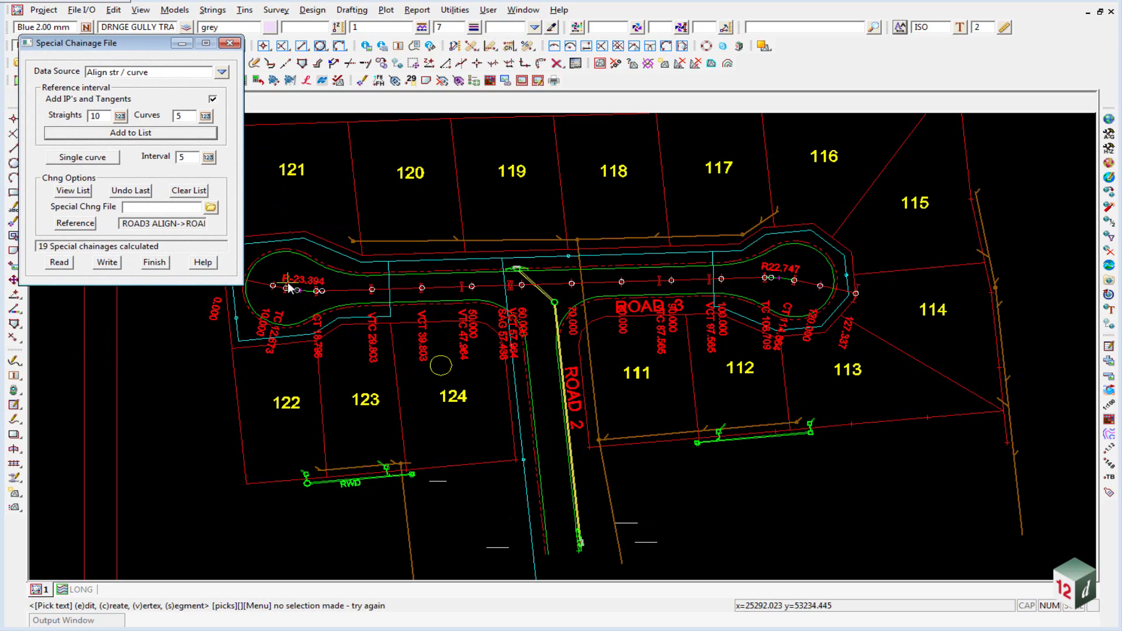
left_click(75, 191)
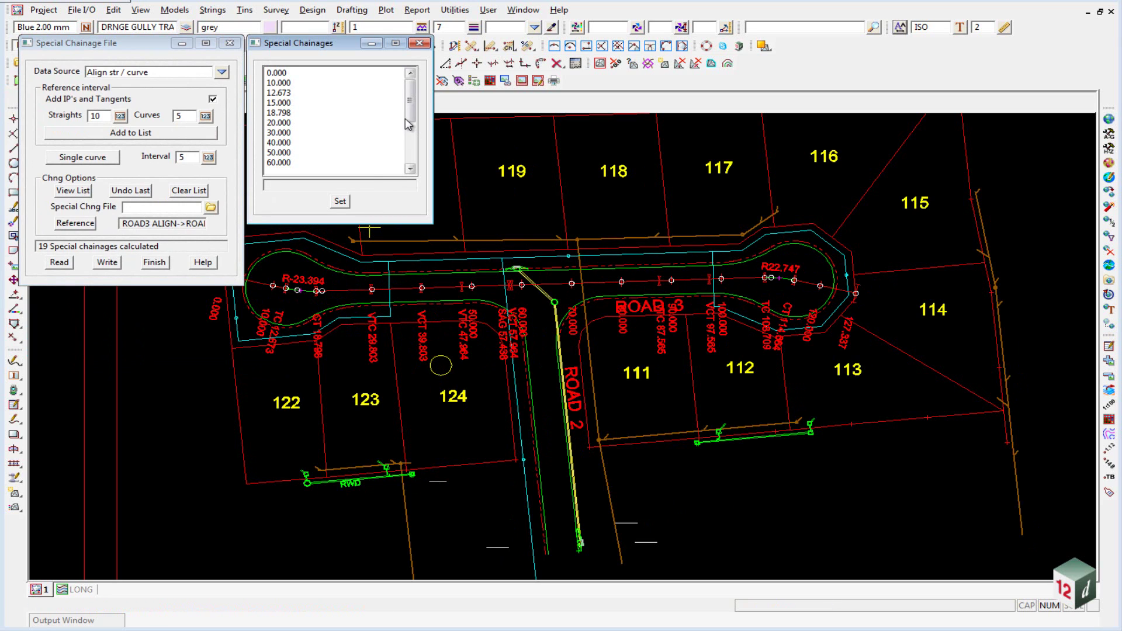
mouse_move(410, 101)
left_mouse_down()
mouse_move(409, 142)
mouse_move(410, 100)
left_mouse_up()
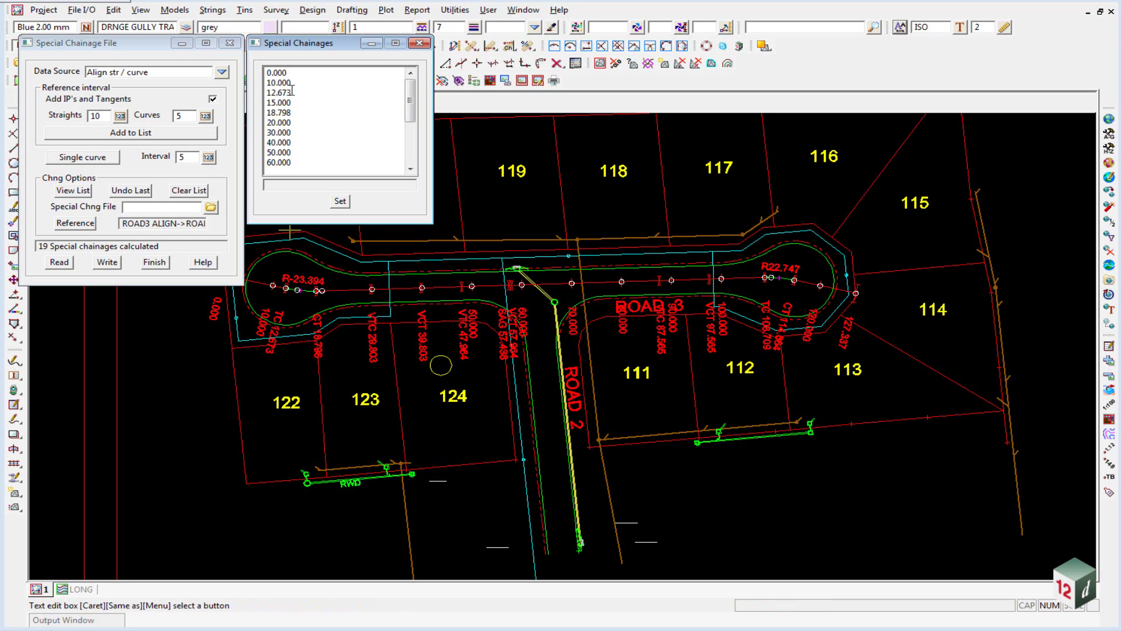
left_click_drag(265, 92, 264, 70)
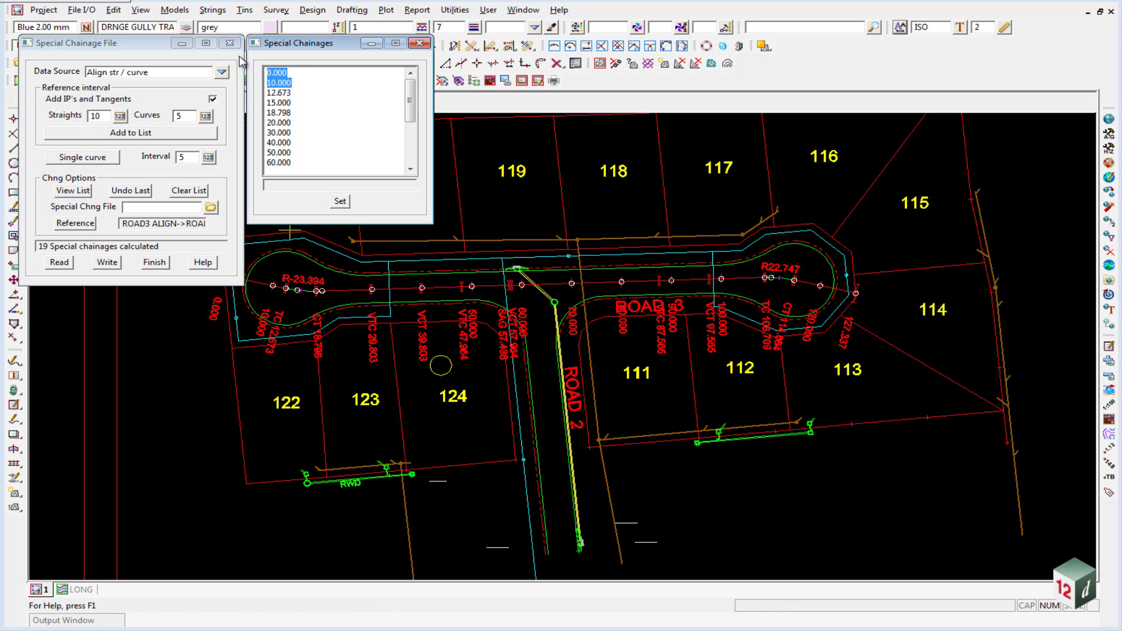
key("Delete")
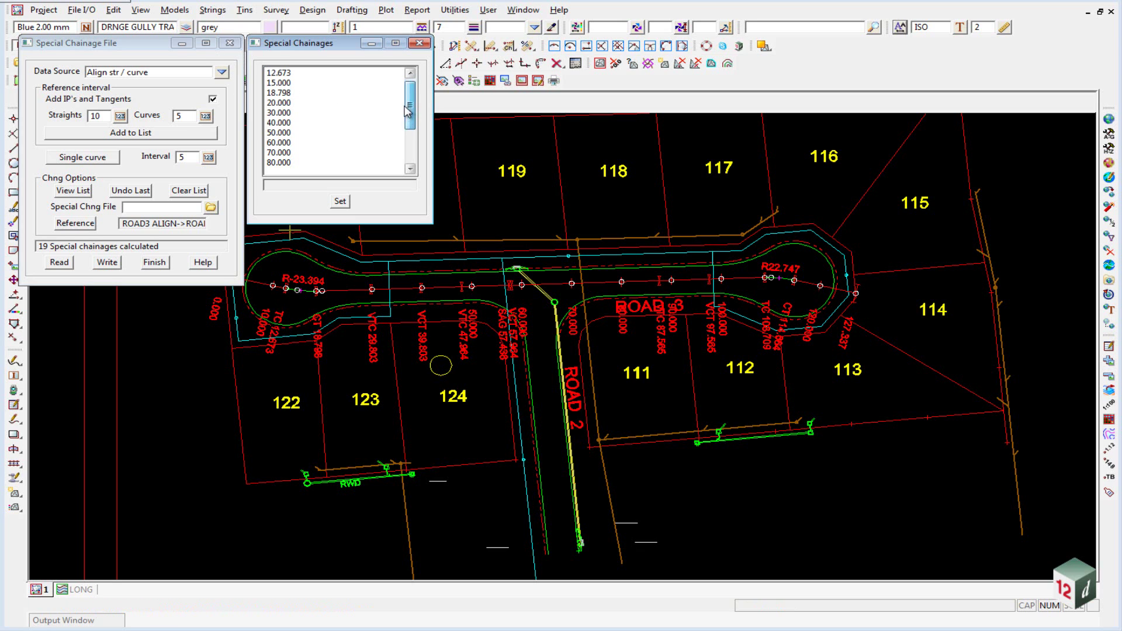
left_click_drag(409, 112, 410, 148)
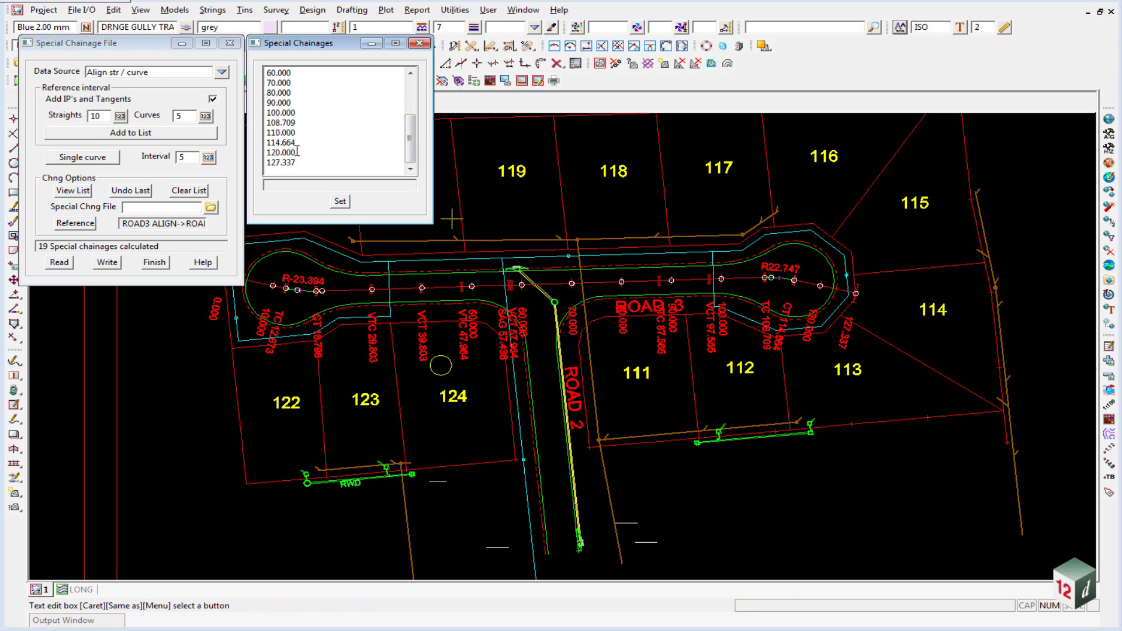
left_click_drag(296, 144, 301, 165)
key("Delete")
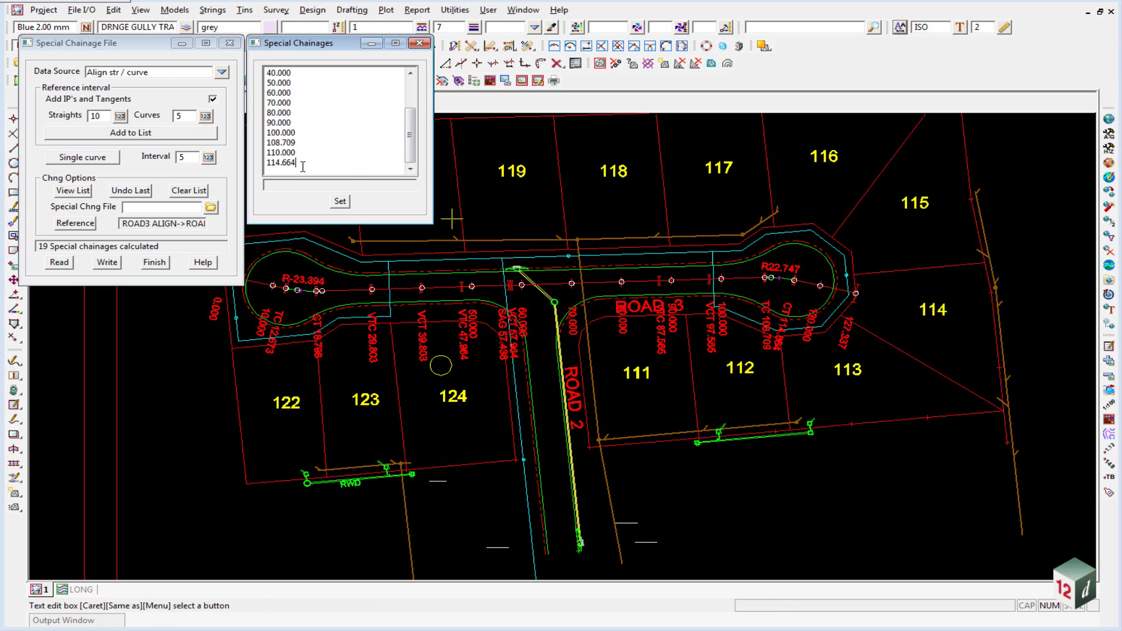
left_click(340, 202)
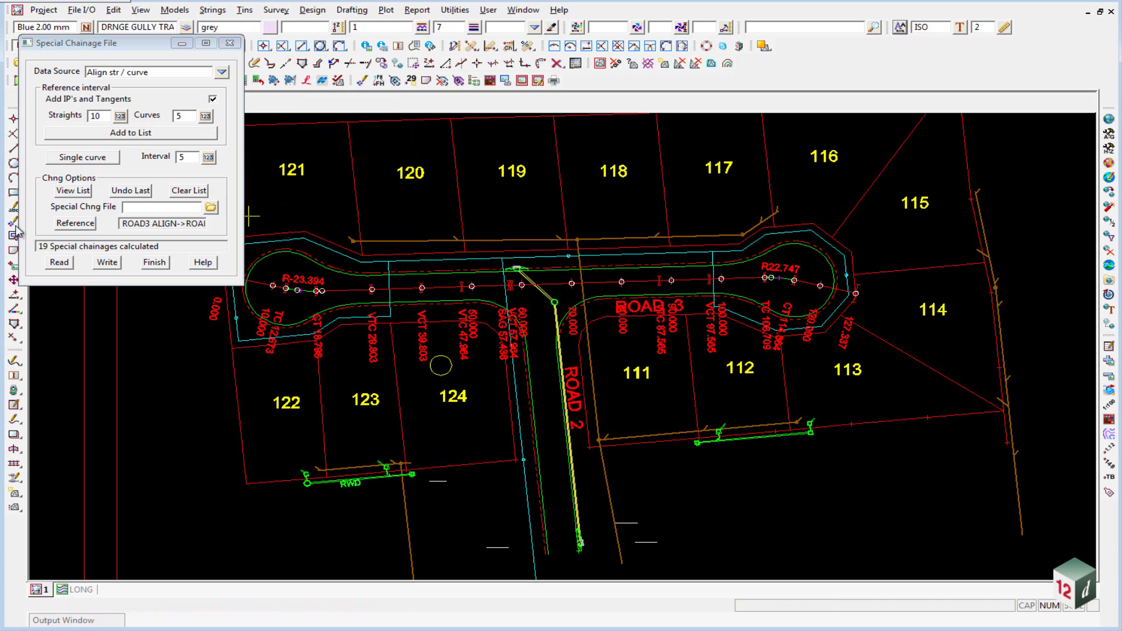
Step: Name the special chainage file ROAD3, write it, and finish the special chainage setup
left_click(136, 208)
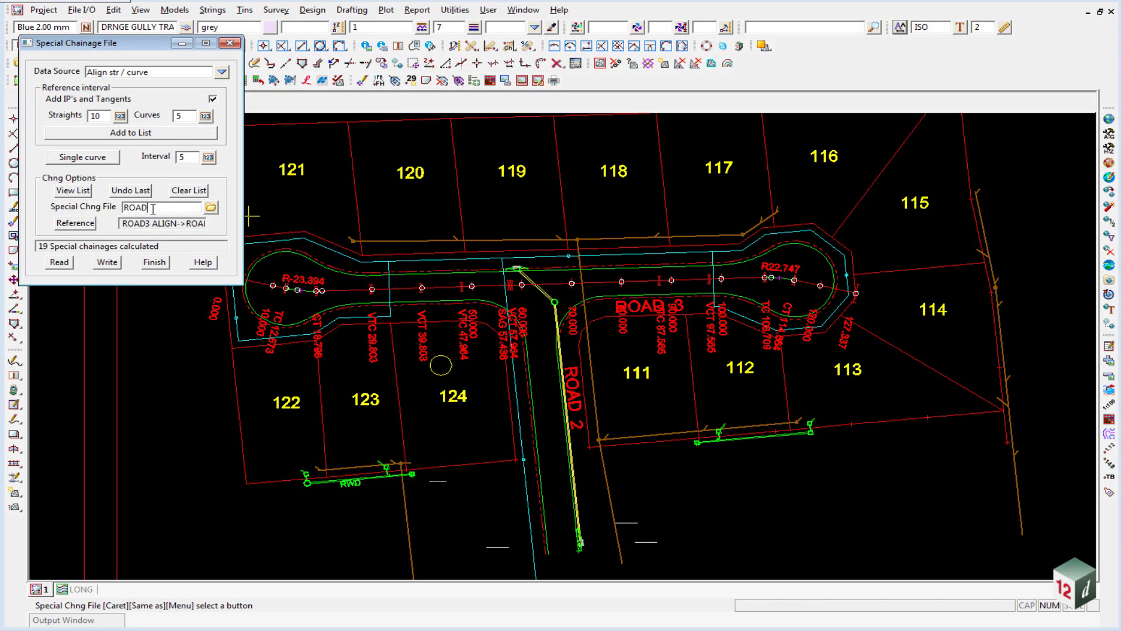
key("Tab")
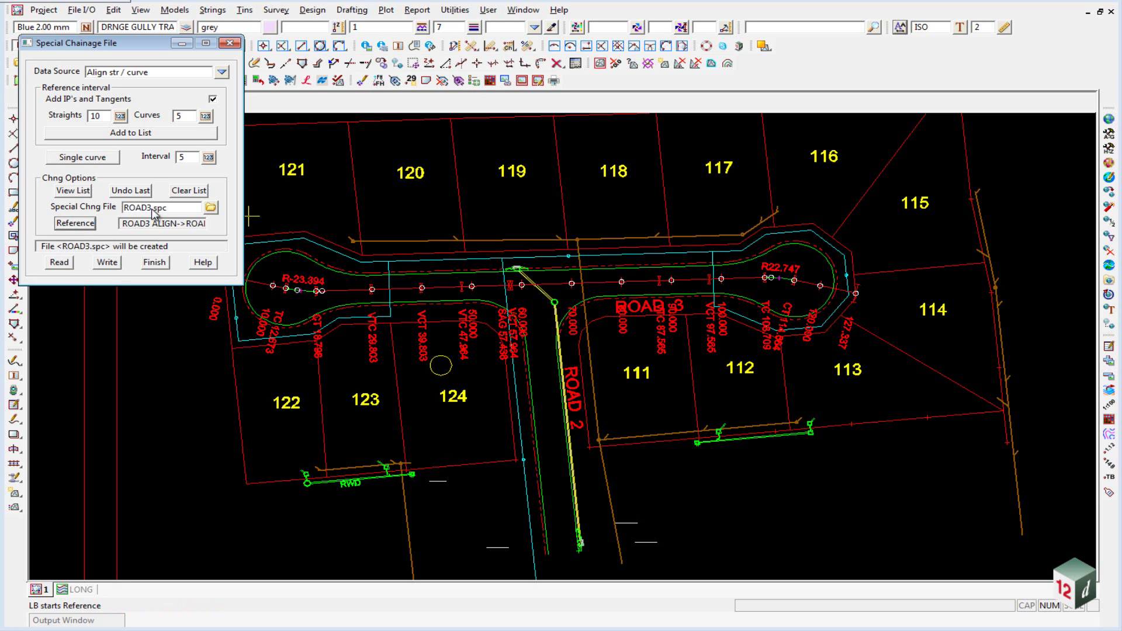
left_click(105, 263)
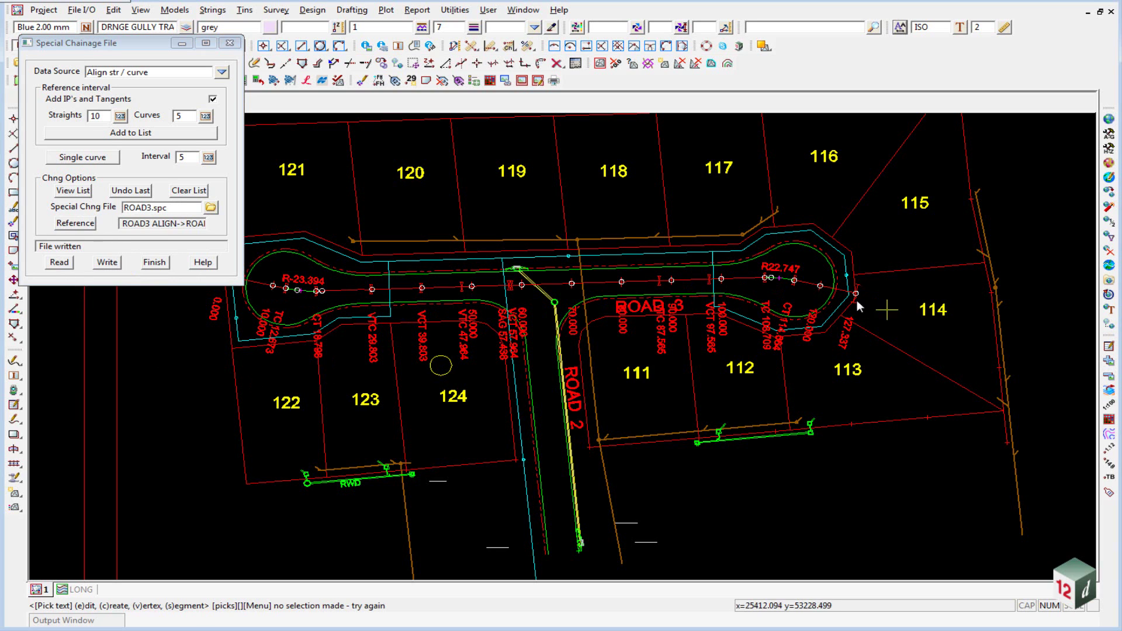
left_click(154, 263)
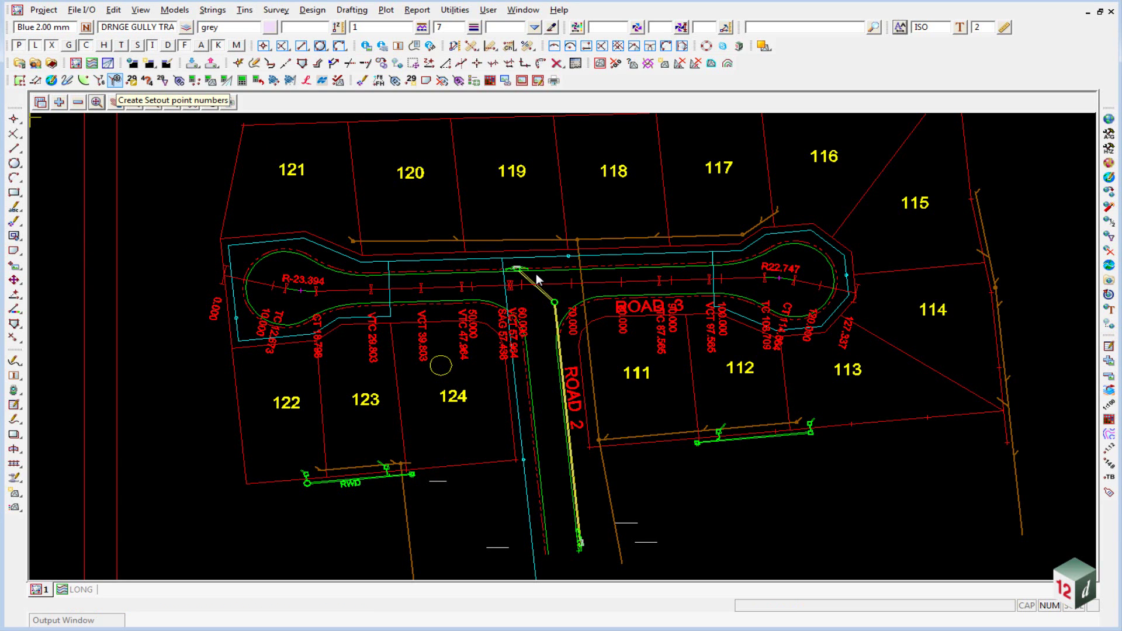
Step: Start creating setout point numbers, enable Use Highest Project Point ID, and set the circle colour to red
left_click(115, 80)
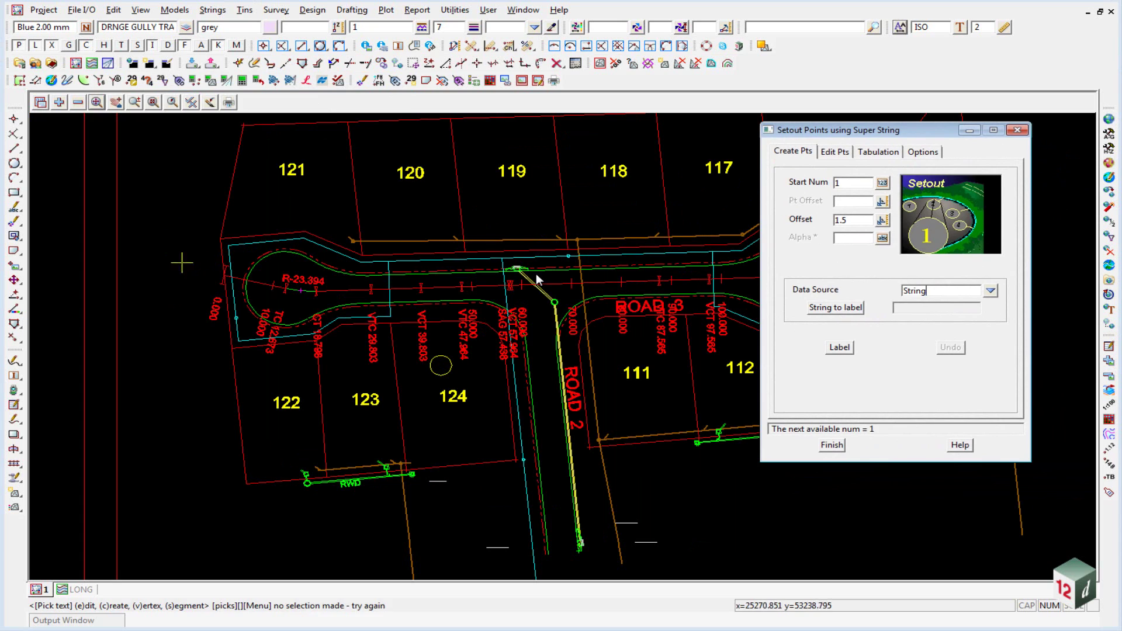
key("ctrl+shift+Tab")
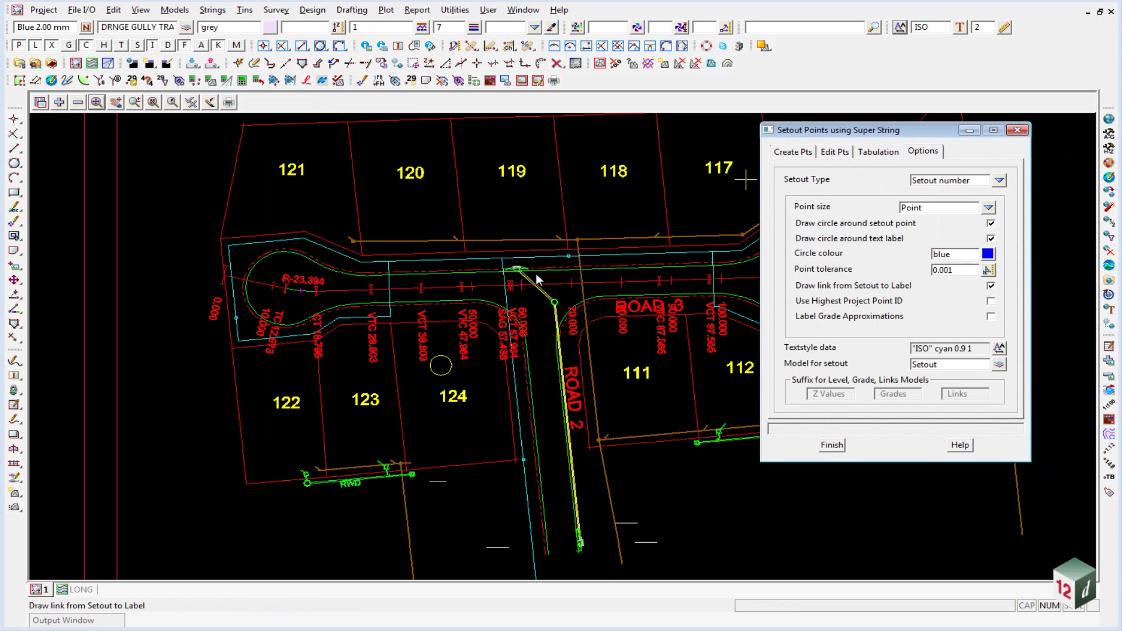
key("Tab")
key("Tab")
key("shift+Tab")
key("space")
key("space")
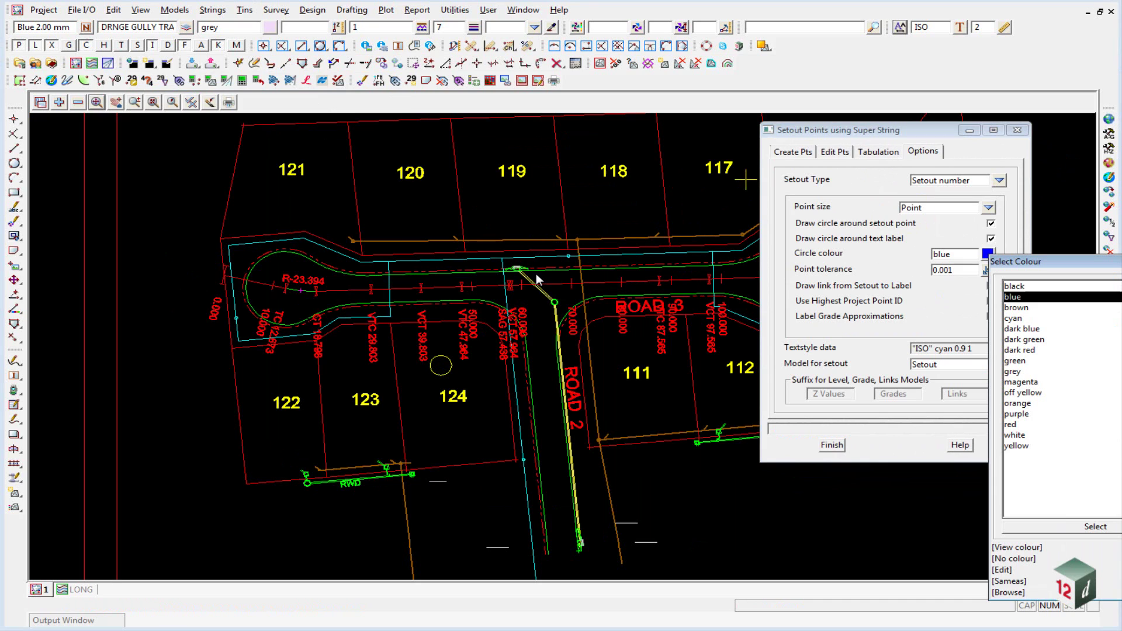
key("r")
key("Return")
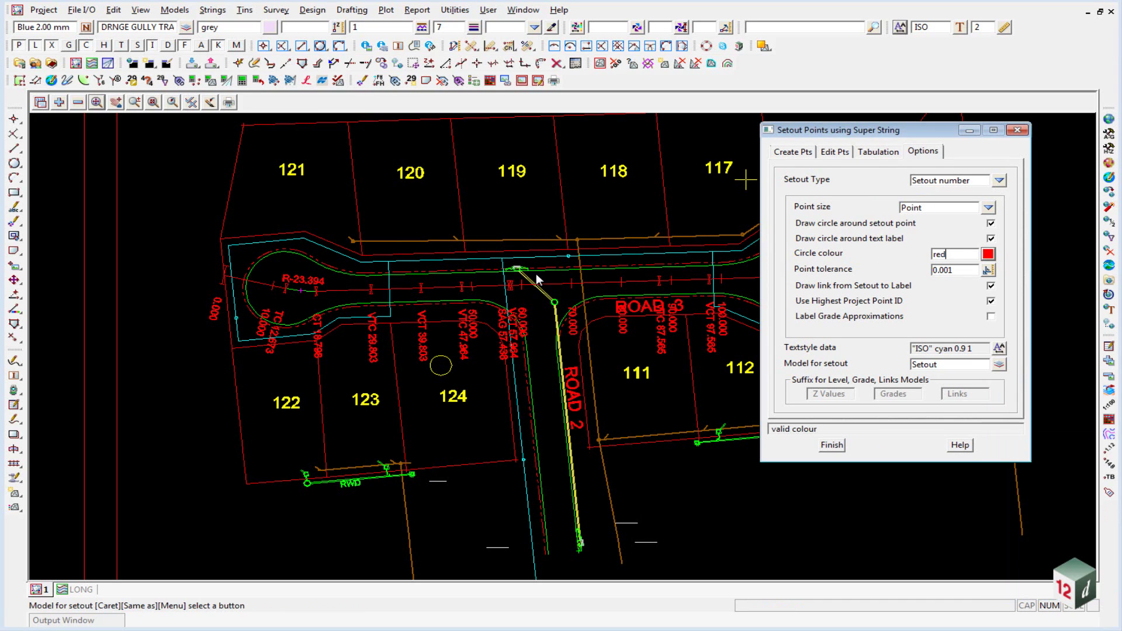
Step: Set the setout model to SETOUT ROADS and the textstyle data to CONTOUR LABEL 1:500
key("Tab")
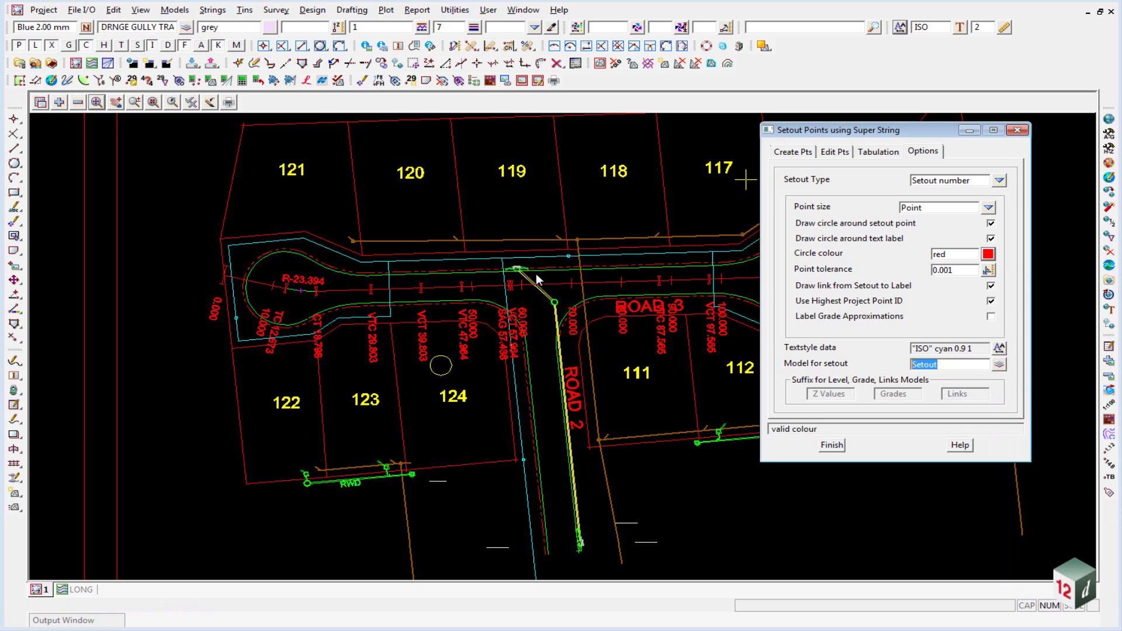
type("SETOUT ROADS")
key("Return")
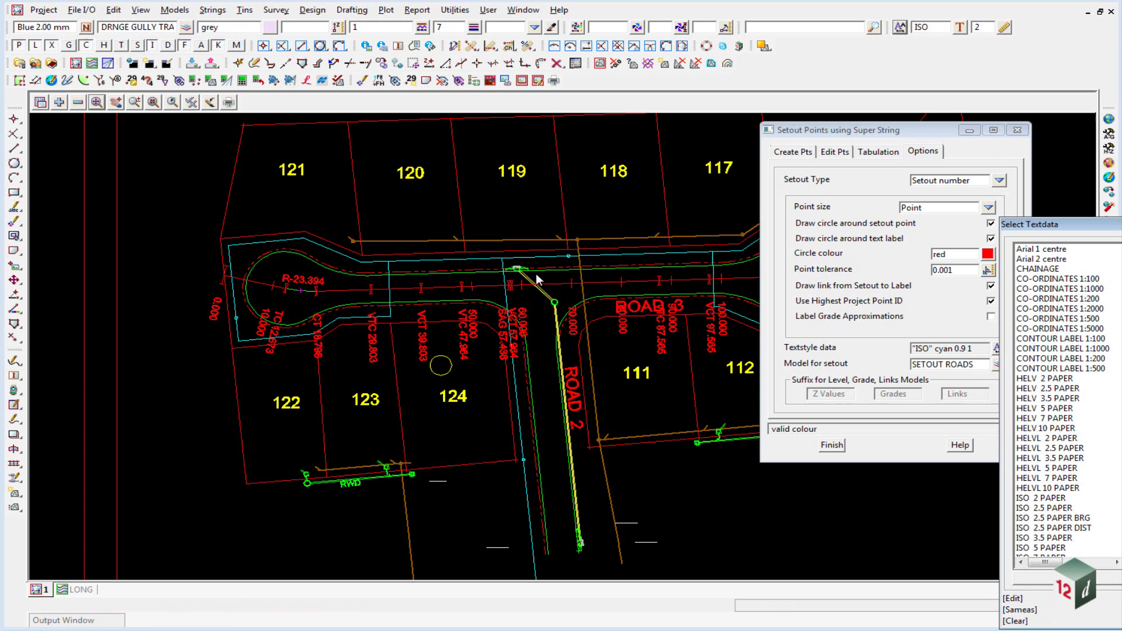
left_click(1037, 368)
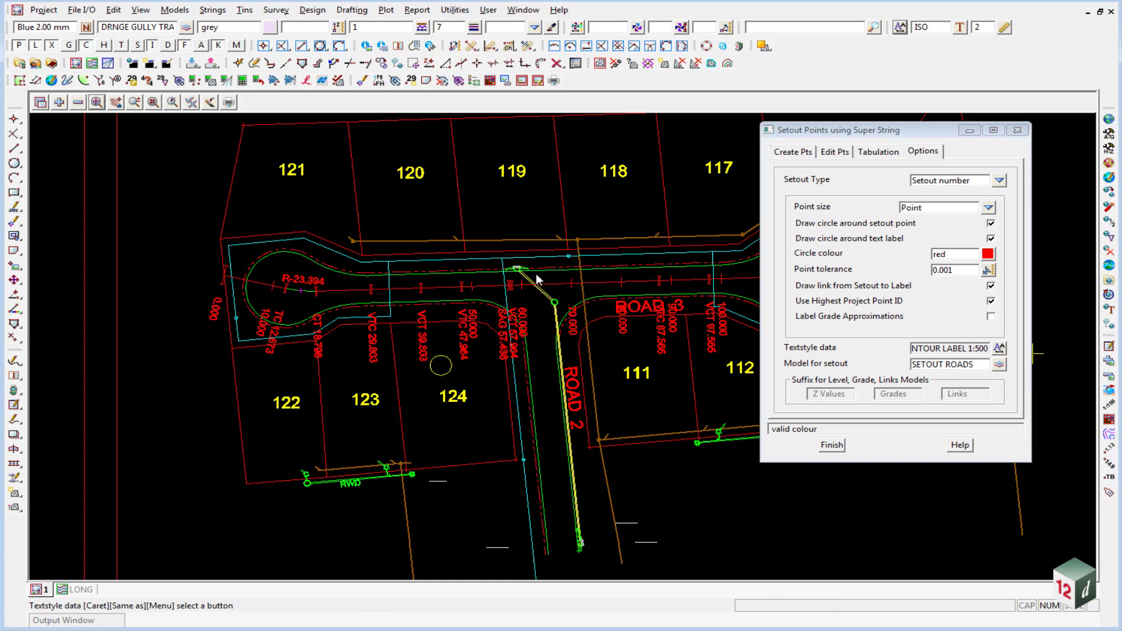
left_click(1035, 354)
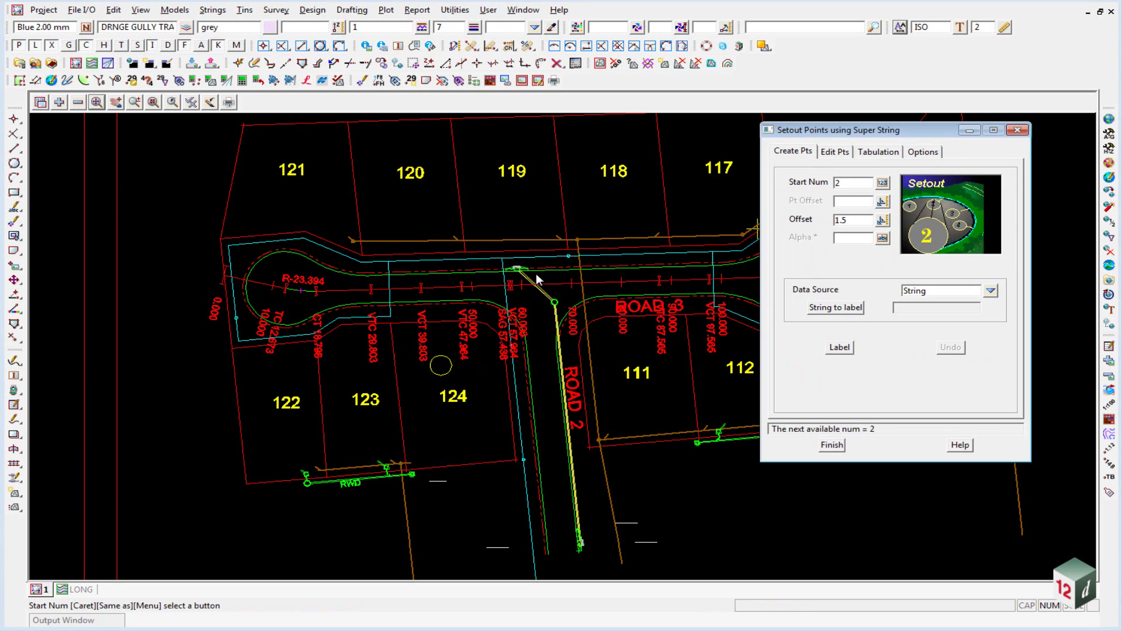
Step: Set the setout start number to 1 and select the ROAD3 alignment as the string to label
key("Return")
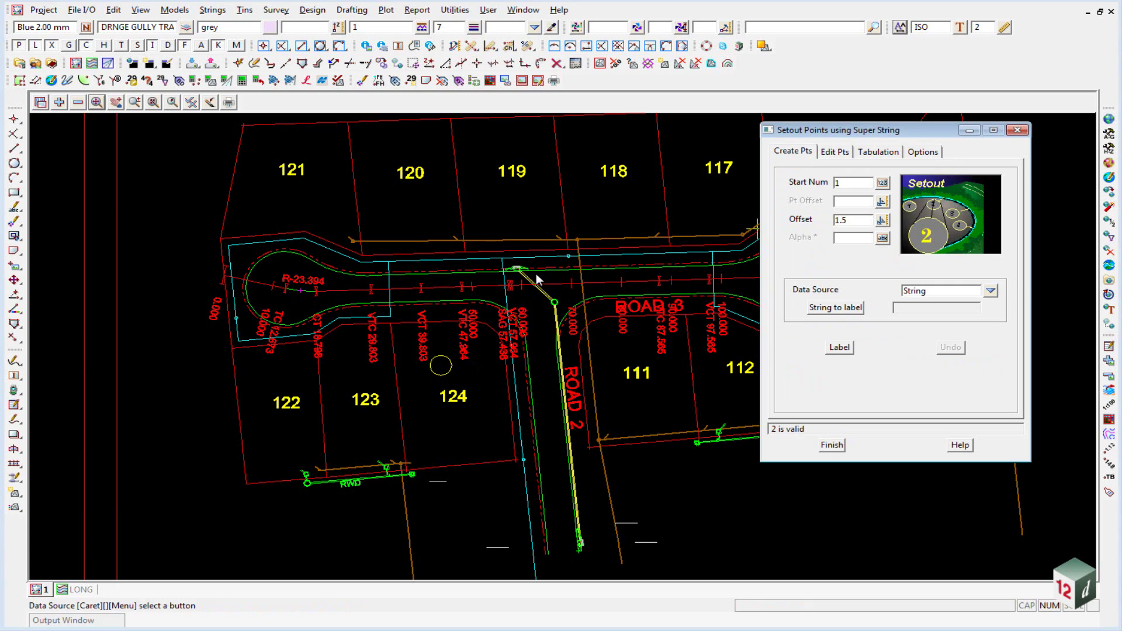
left_click(835, 307)
left_click(535, 274)
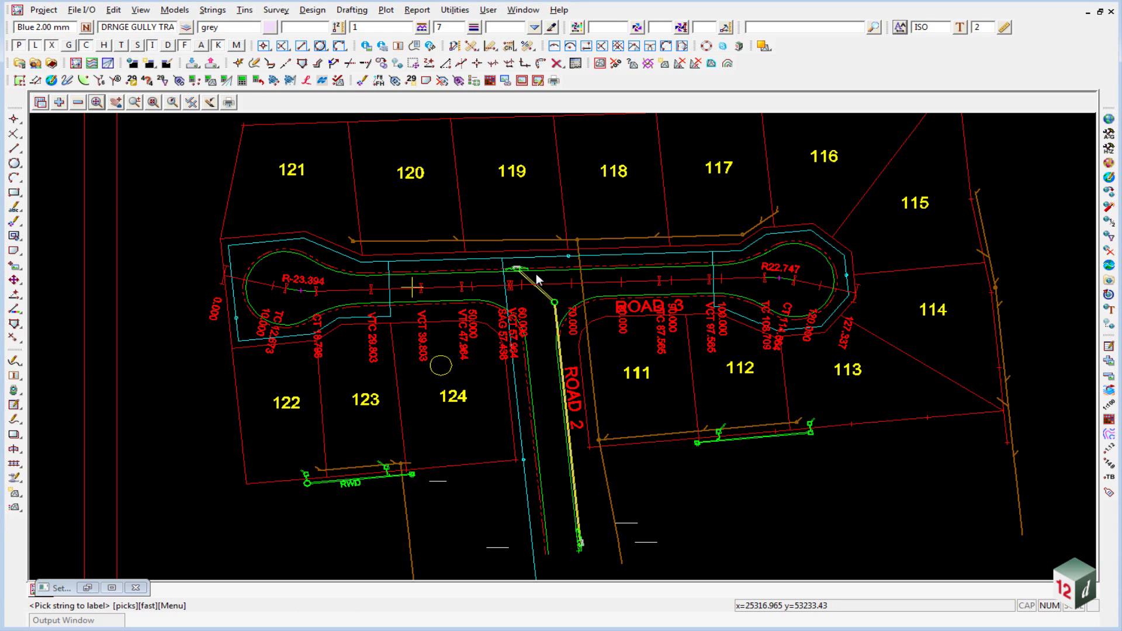
middle_click(535, 274)
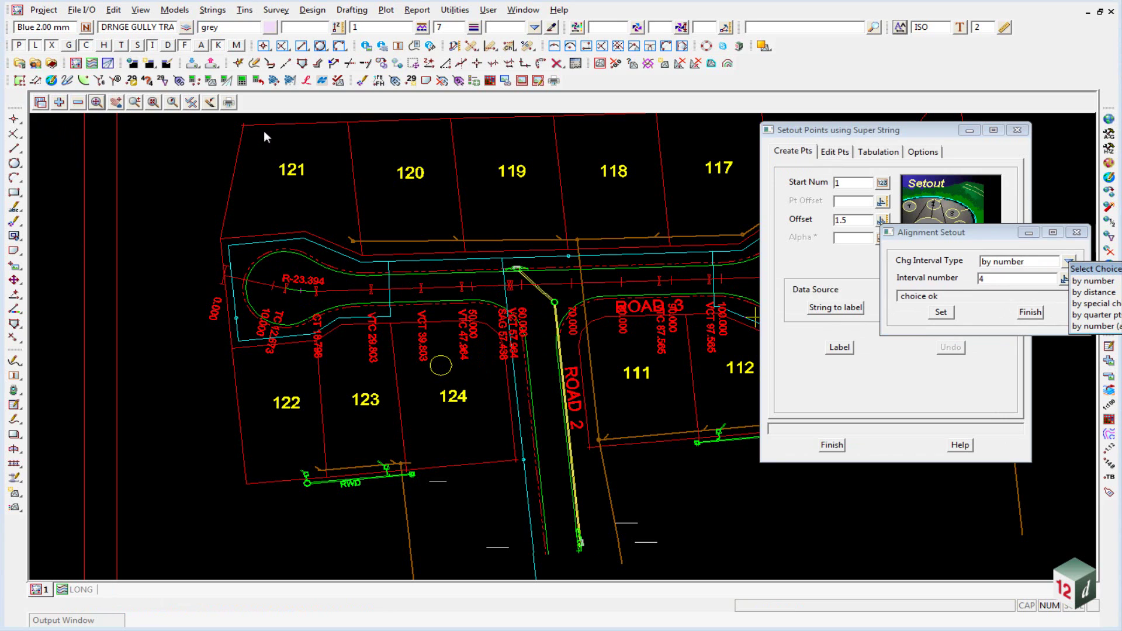
Step: Set the alignment setout interval type to by special chg file, using ROAD3.spc
key("Down")
key("Down")
key("Return")
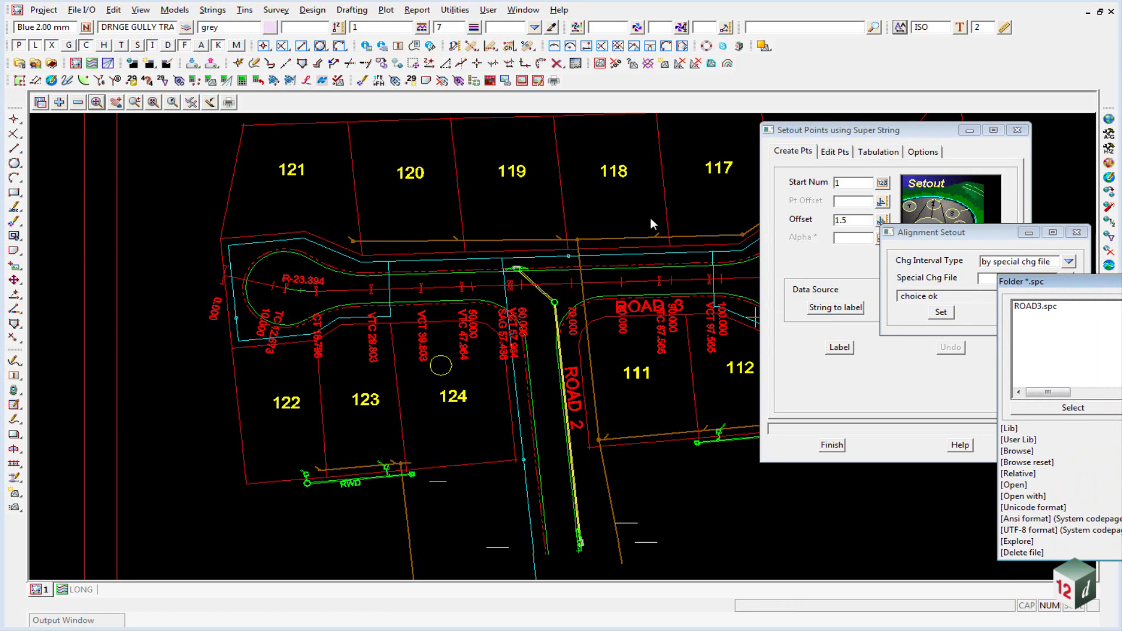
key("Return")
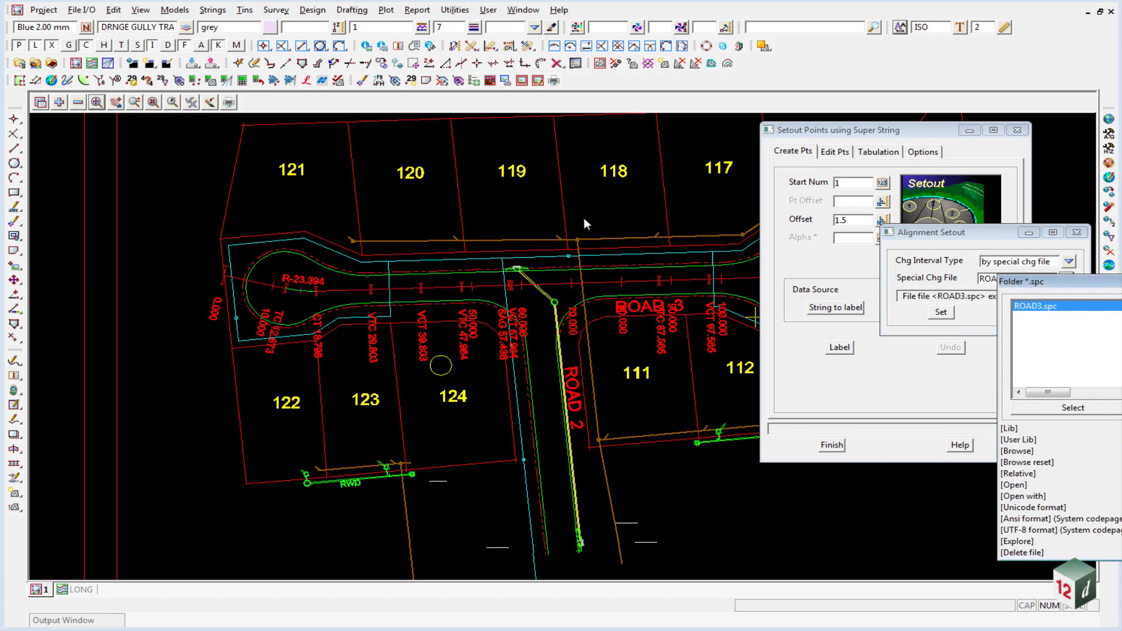
left_click(1030, 312)
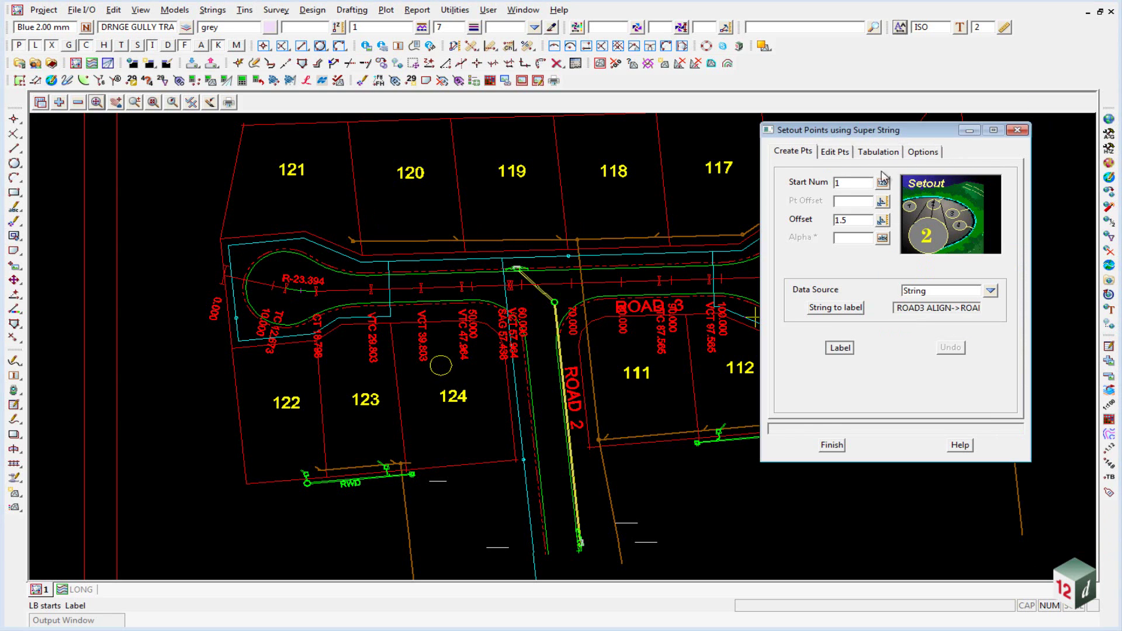
Step: Label the ROAD3 alignment with numbered setout points and inspect the labels near the western cul-de-sac
left_click(839, 347)
left_click(377, 389)
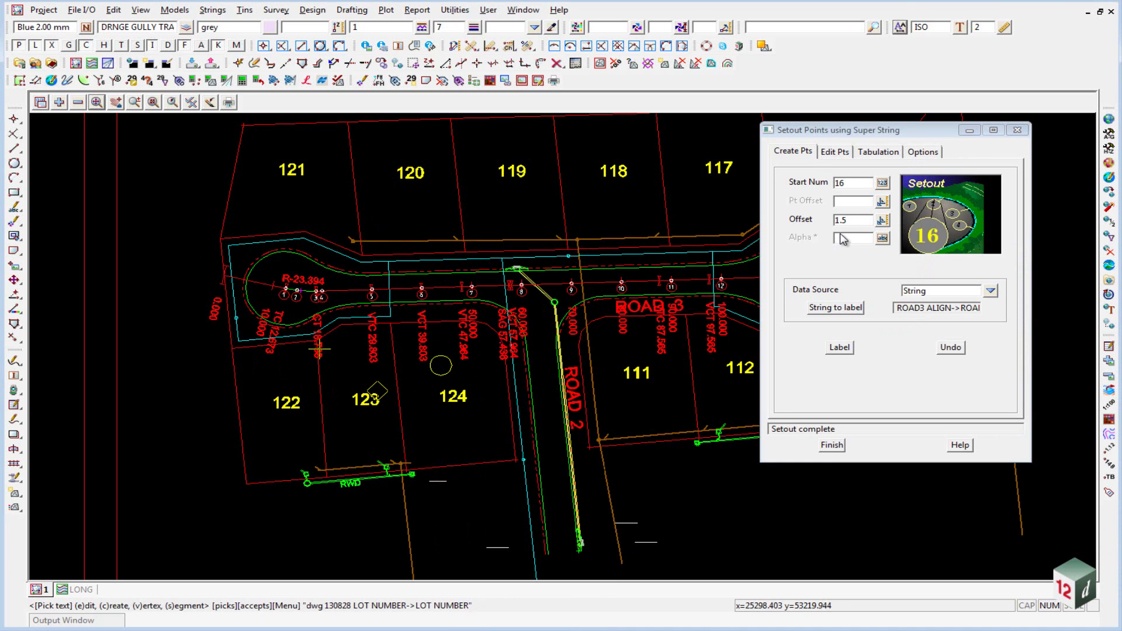
scroll(271, 307, "up", 3)
scroll(326, 251, "up", 1)
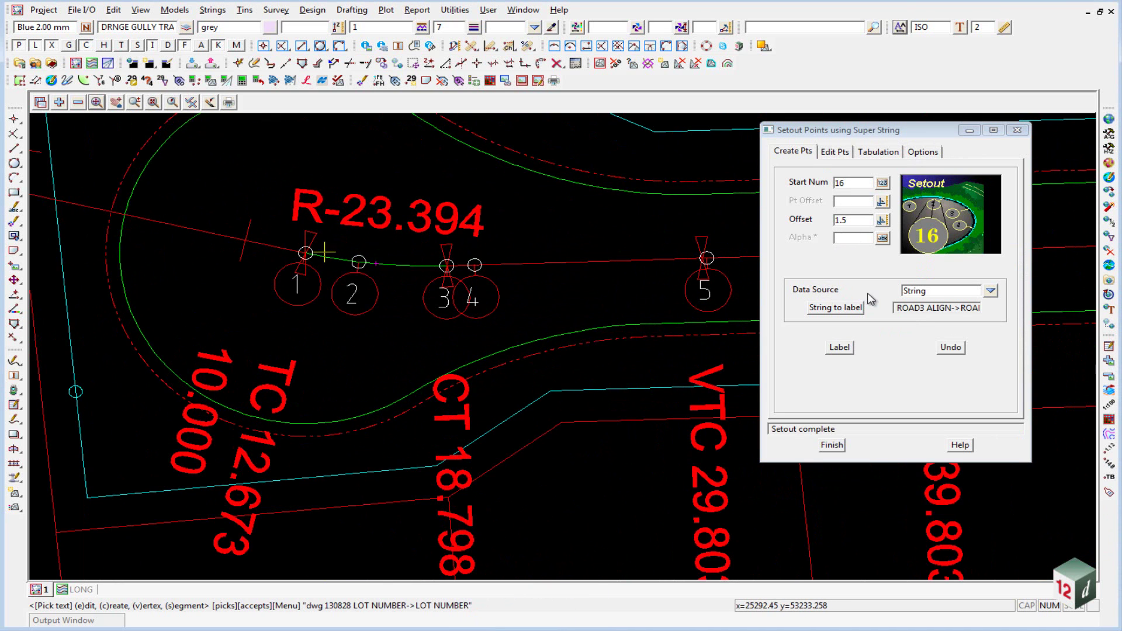
scroll(323, 264, "up", 2)
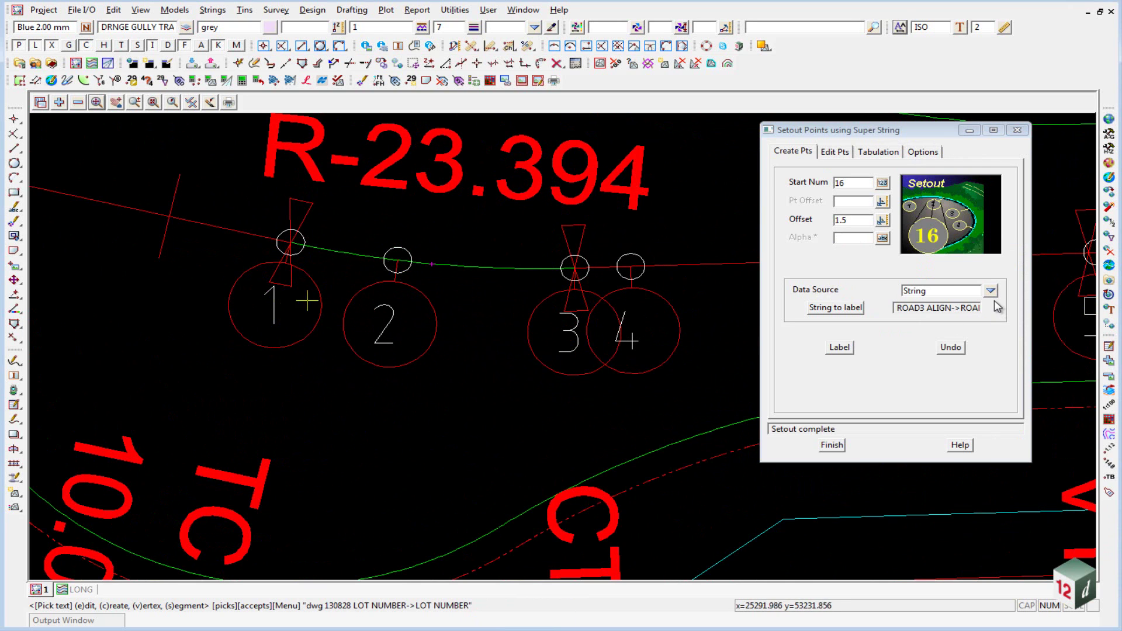
key("Page_Down")
key("Page_Down")
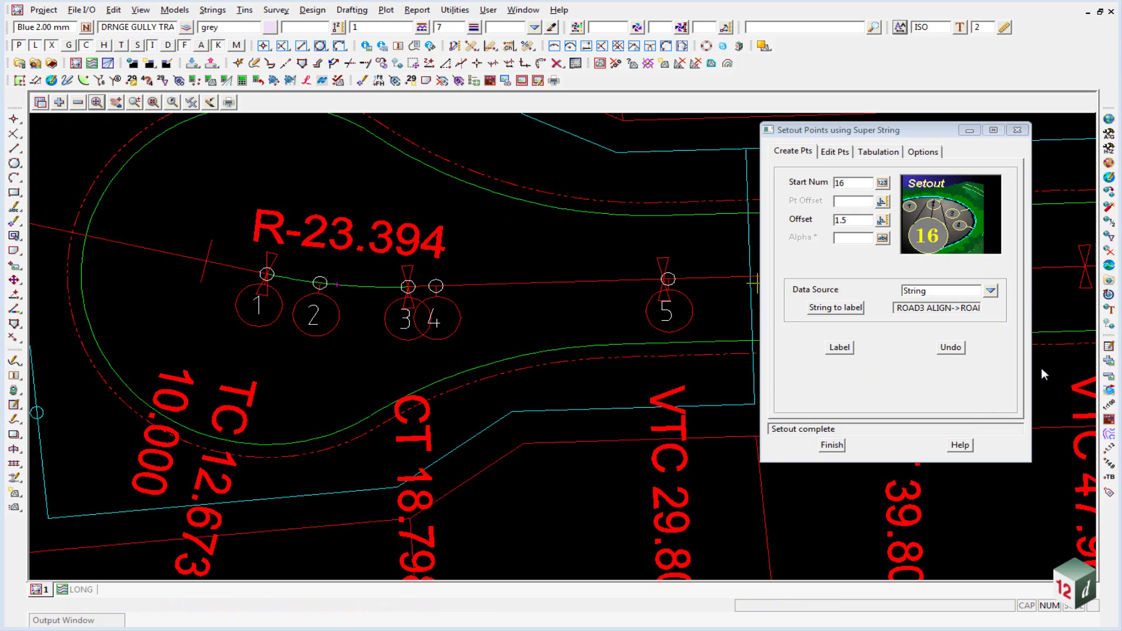
Step: Pick setout point 3 on the ROAD3 setout string for editing, with automatic moving enabled
key("ctrl+Tab")
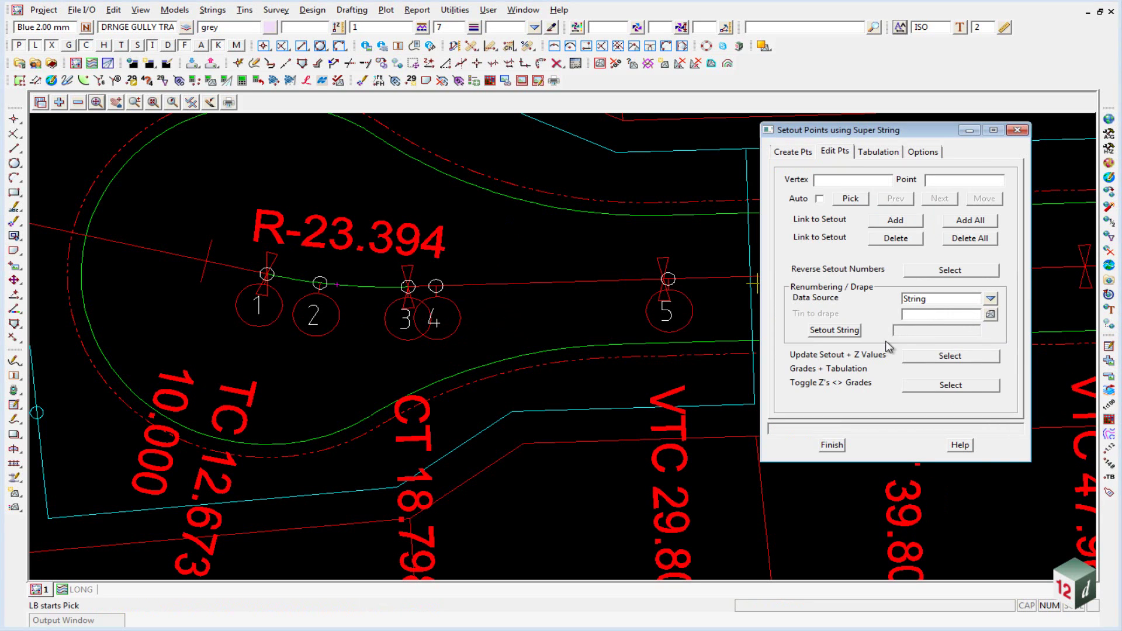
left_click(957, 361)
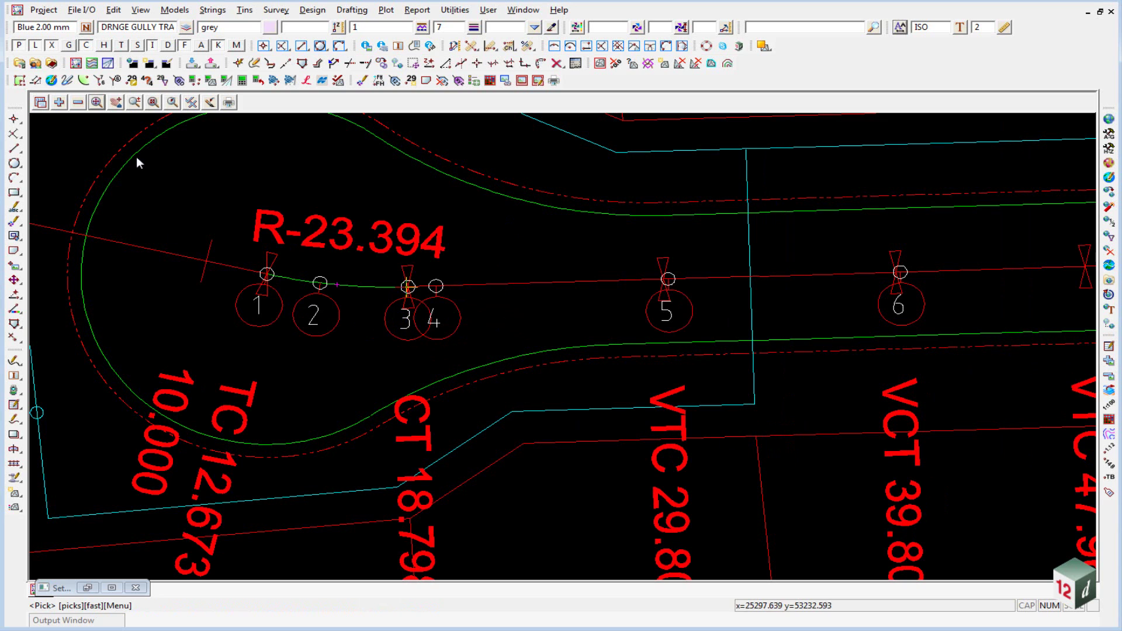
left_click(408, 286)
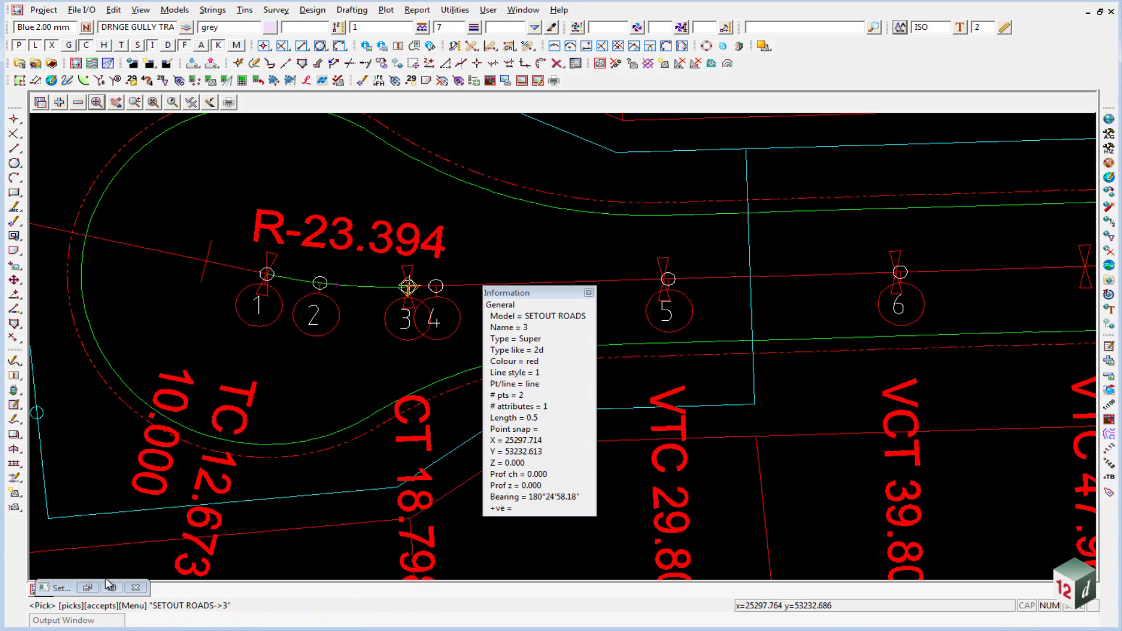
left_click(682, 275)
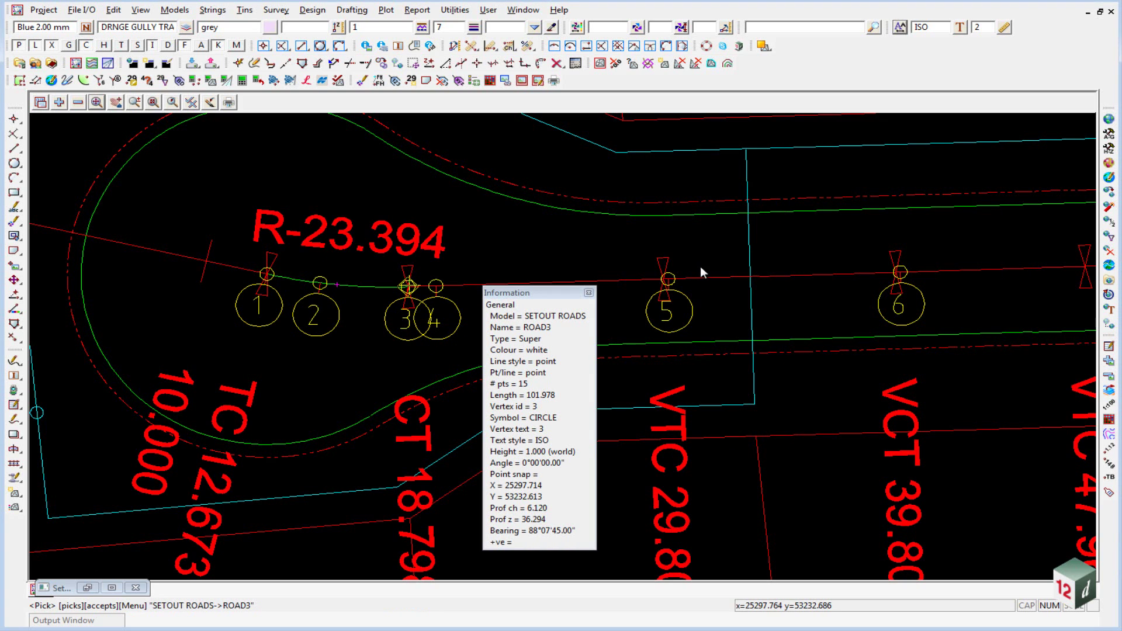
middle_click(700, 268)
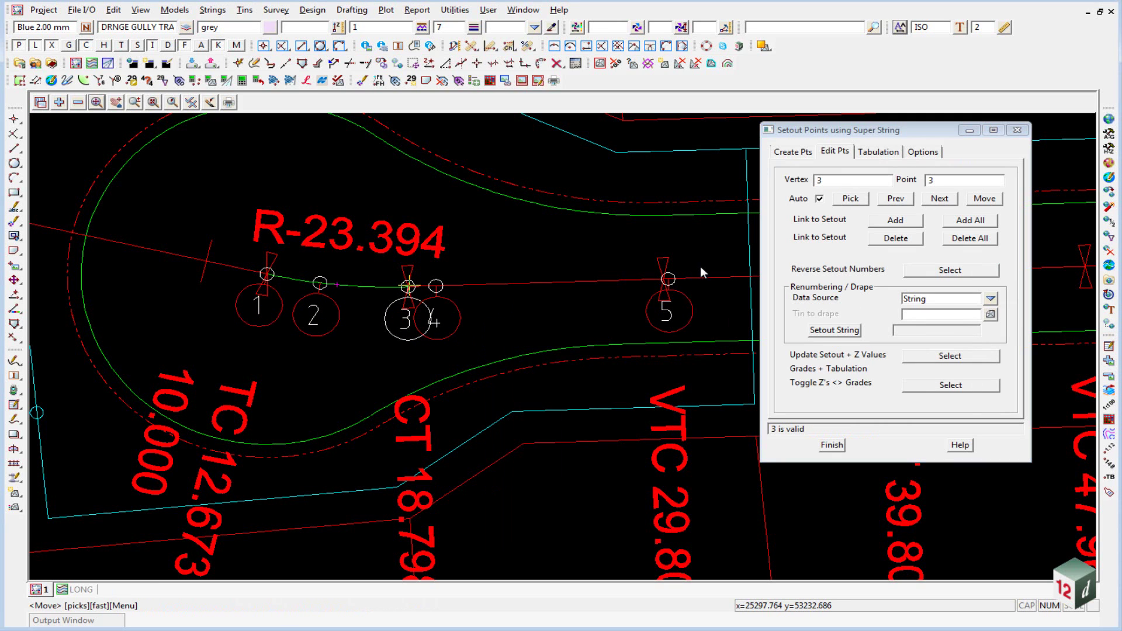
Step: Move the number 3 label west along the alignment so it sits clear of label 4
left_click(408, 286)
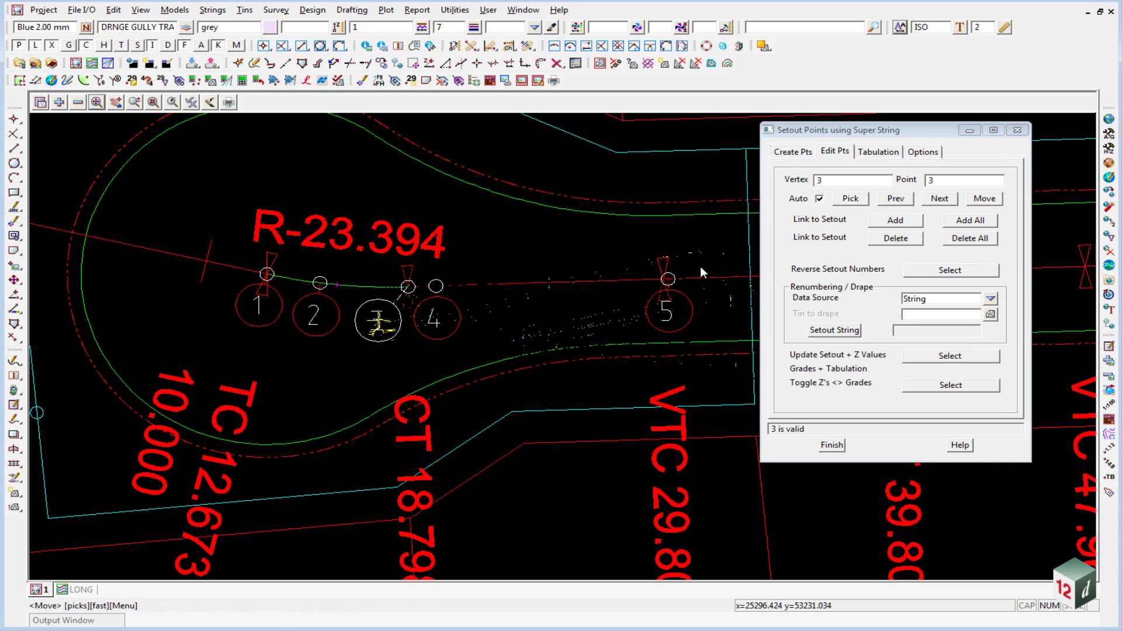
left_click(377, 316)
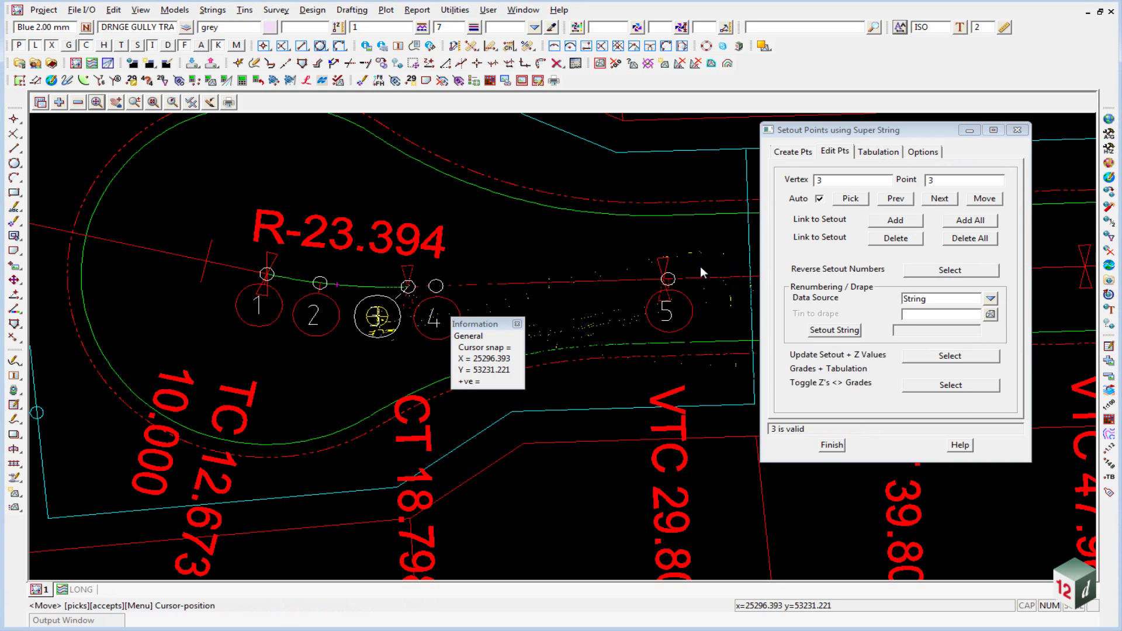
middle_click(377, 316)
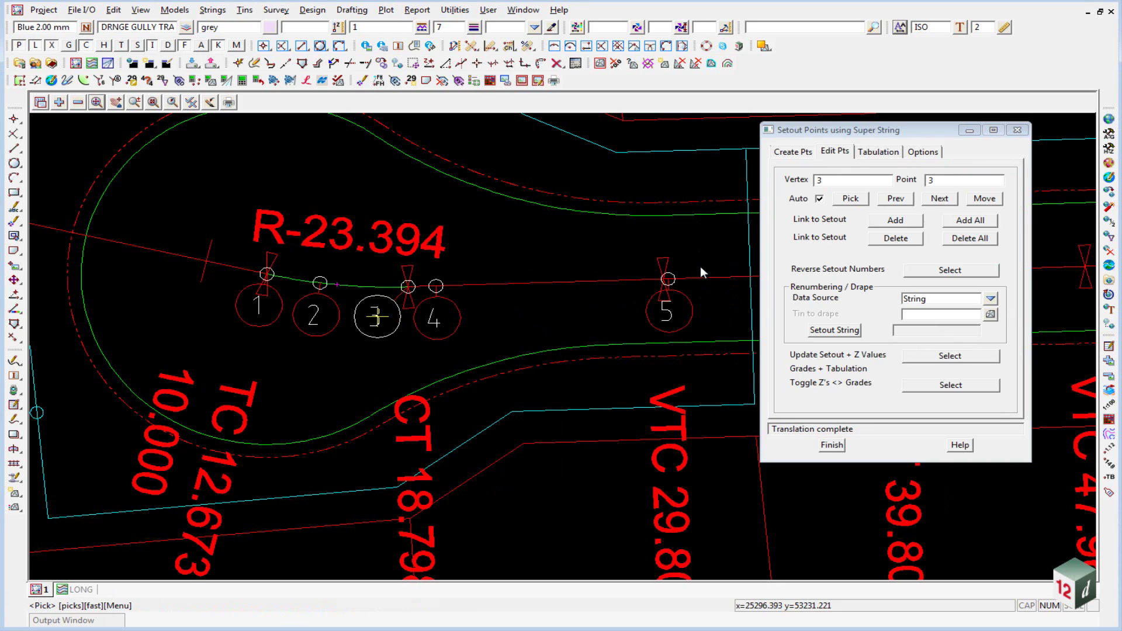
Step: Step forward through the setout points from point 3 to point 6
scroll(333, 311, "down", 5)
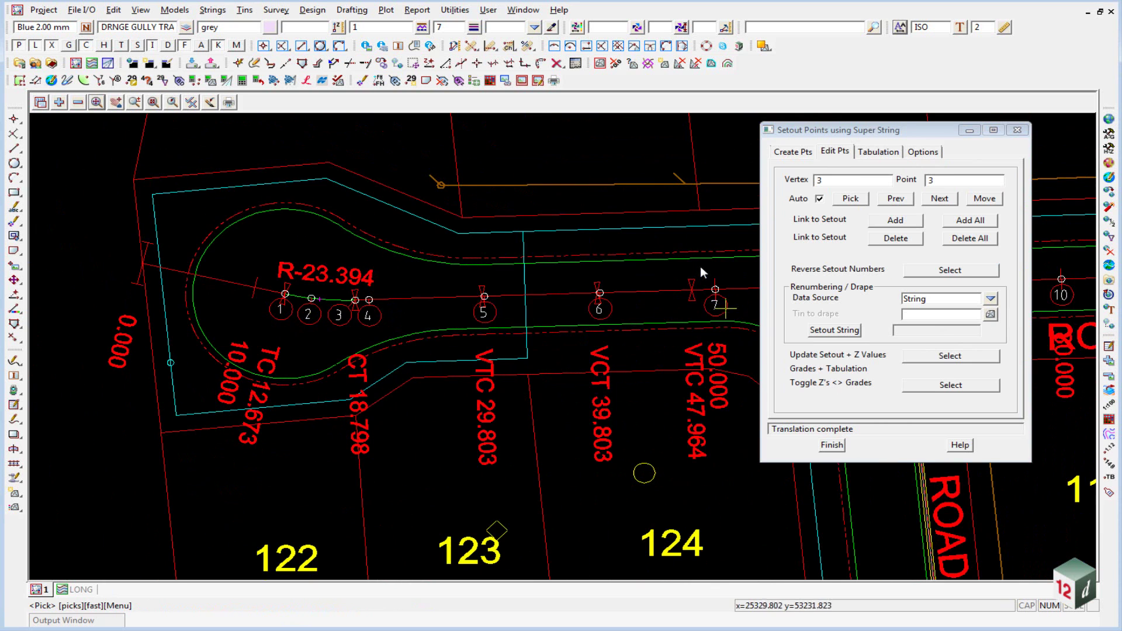
left_click(938, 198)
left_click(939, 198)
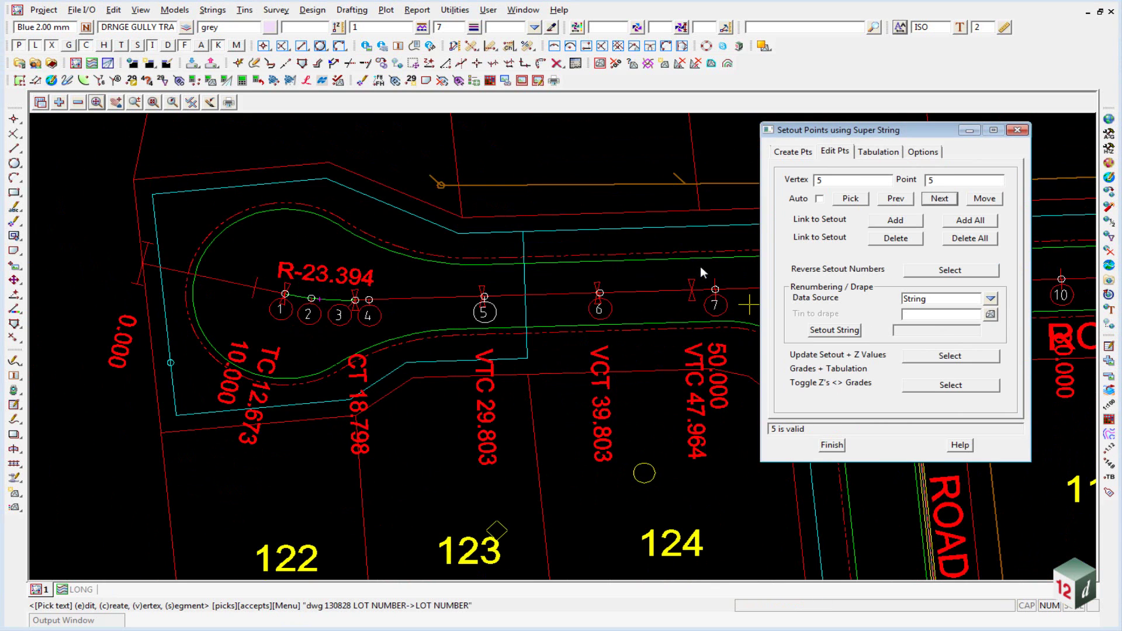
left_click(939, 198)
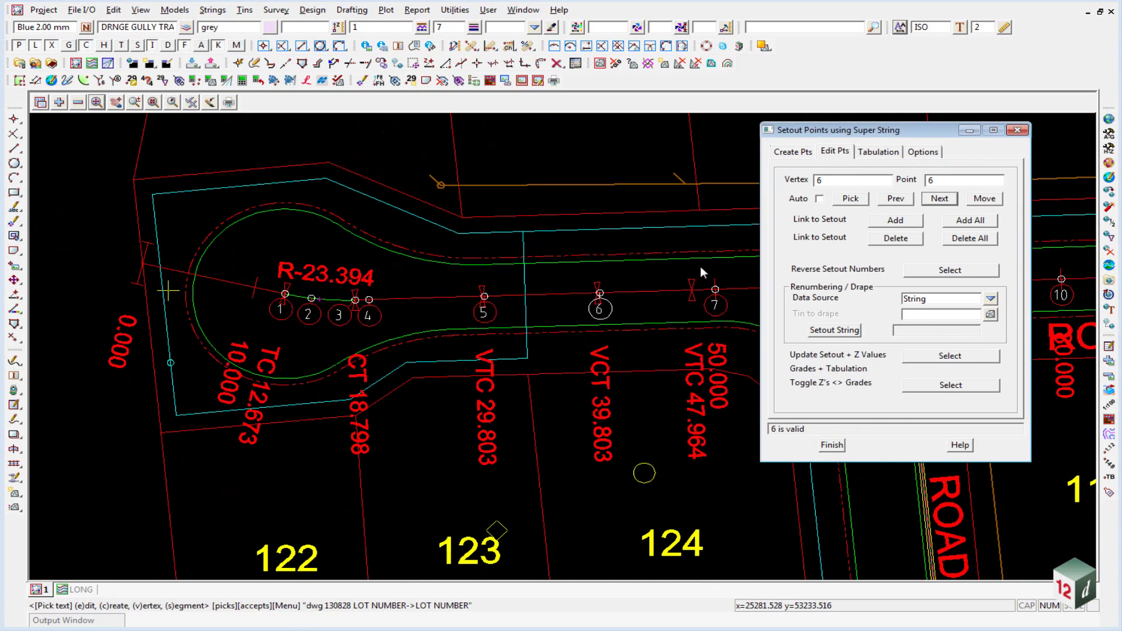
Step: Pick setout point 14 on the ROAD3 setout string near the eastern cul-de-sac for editing
scroll(142, 312, "down", 7)
scroll(335, 319, "up", 9)
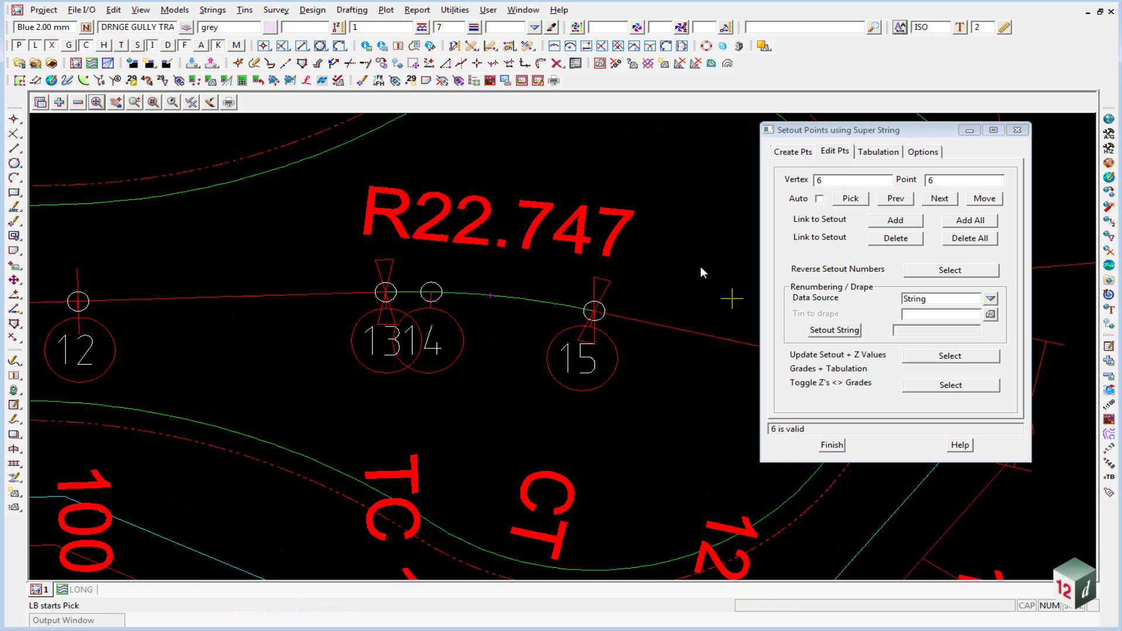
left_click(850, 198)
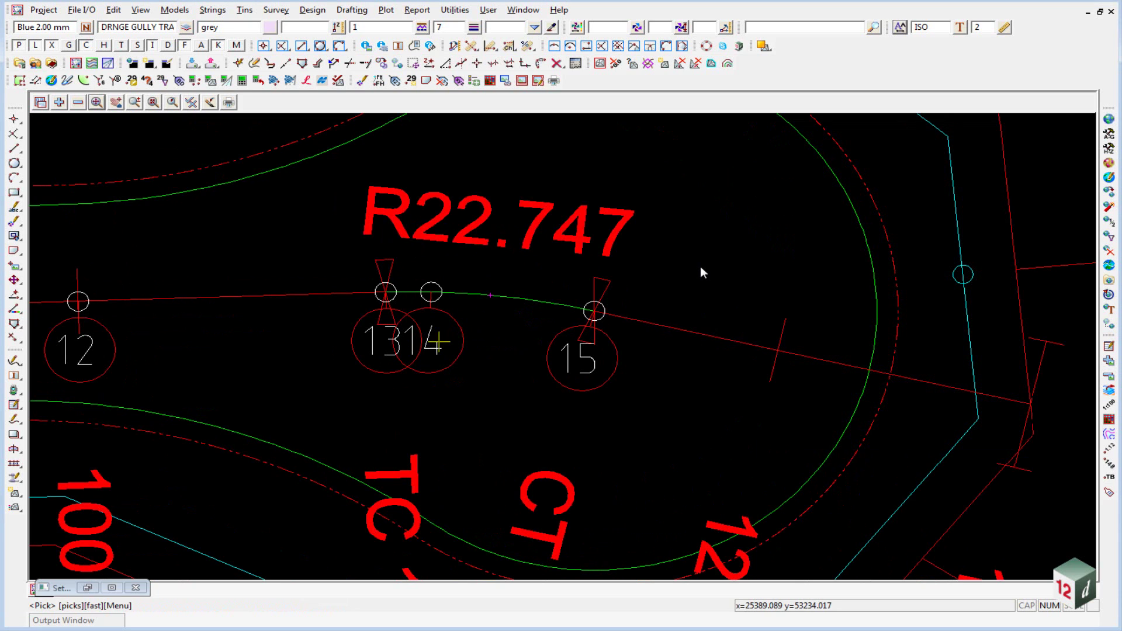
left_click(439, 342)
left_click(430, 294)
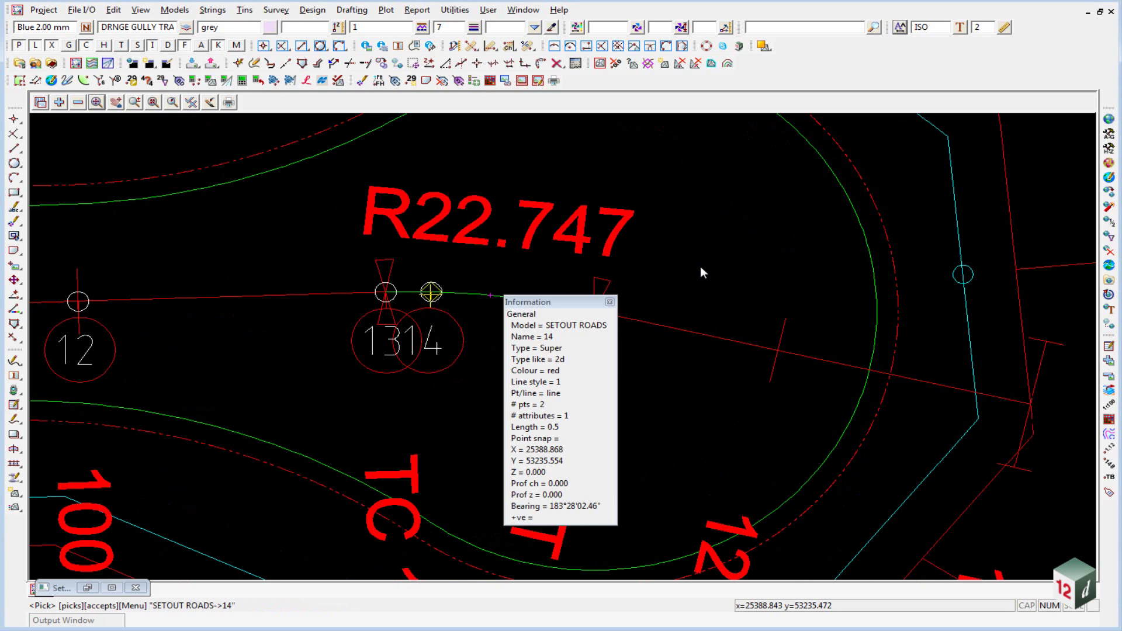
left_click(430, 292)
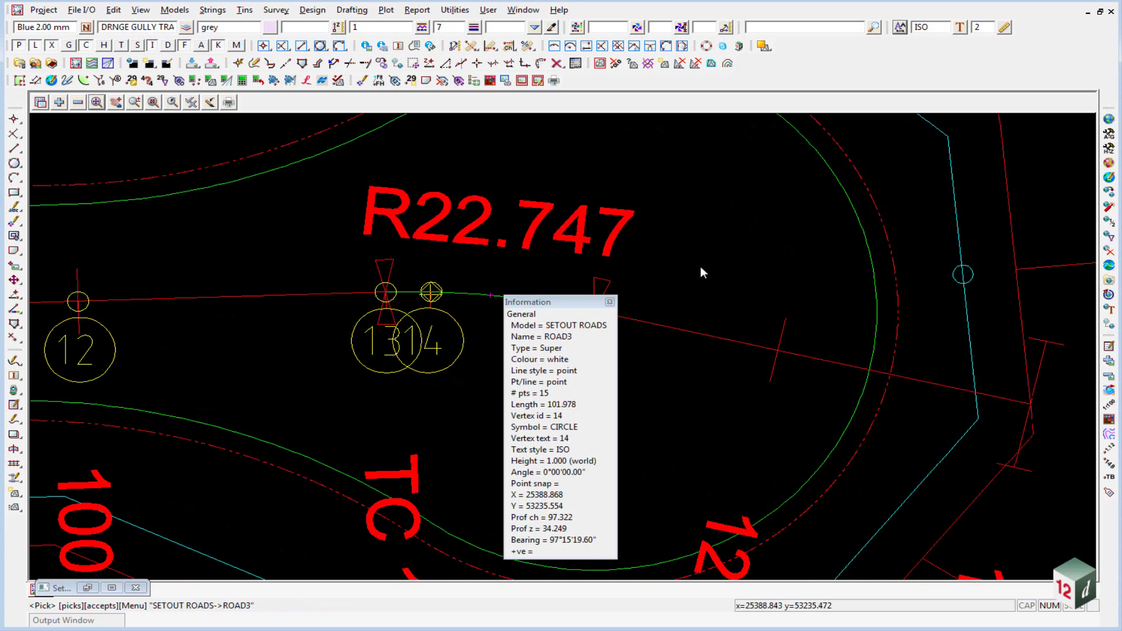
middle_click(701, 268)
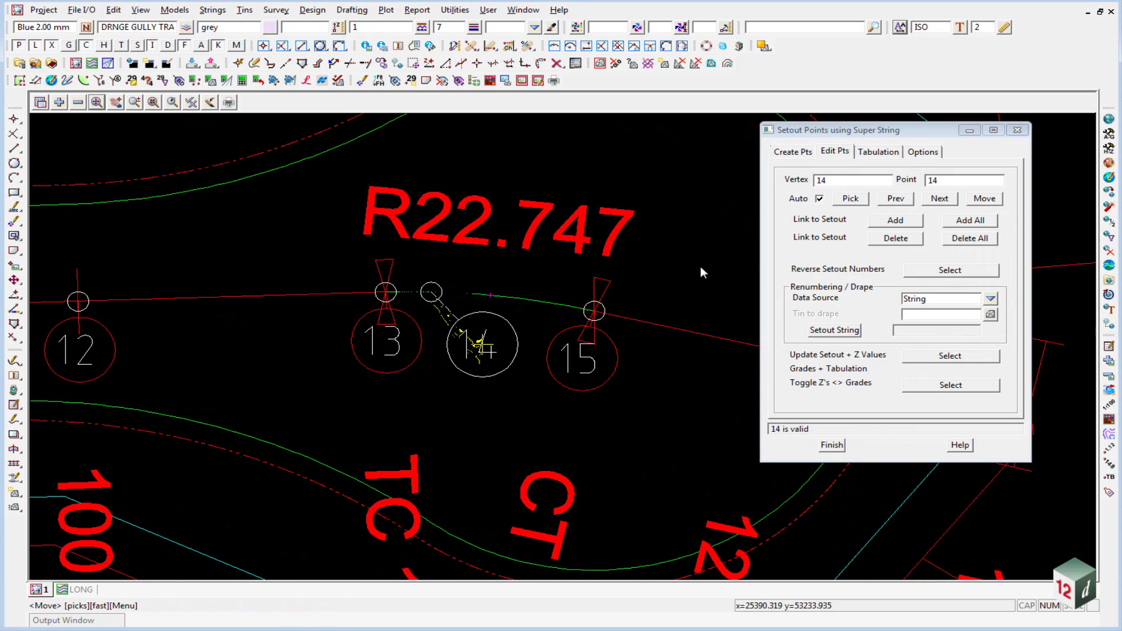
Step: Move the number 14 label east into the gap between labels 13 and 15
left_click(700, 268)
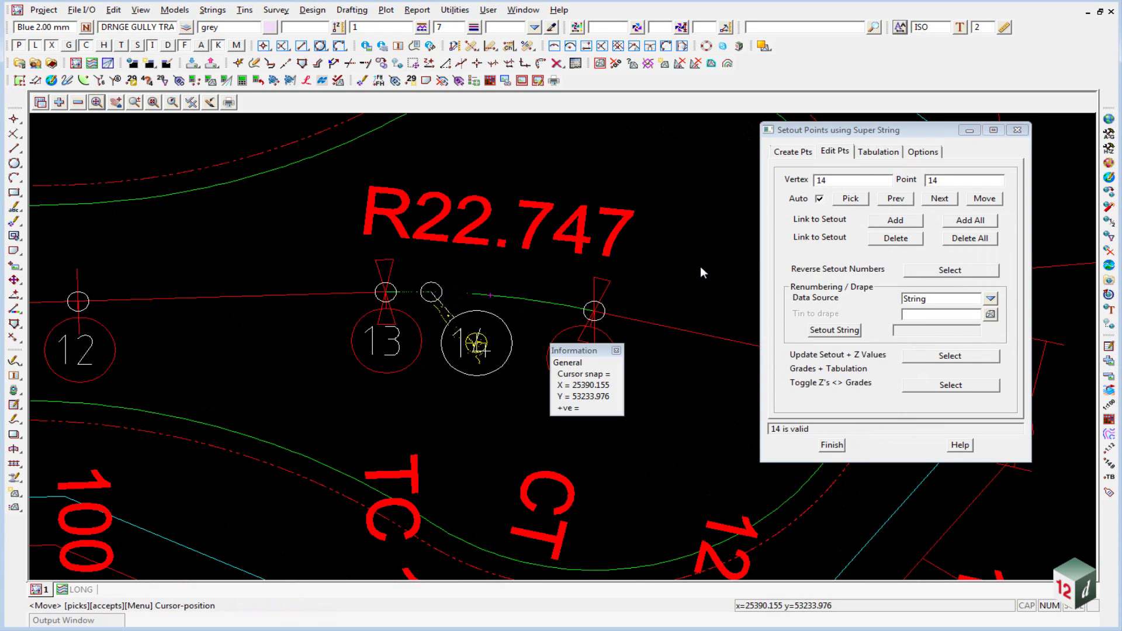
middle_click(700, 268)
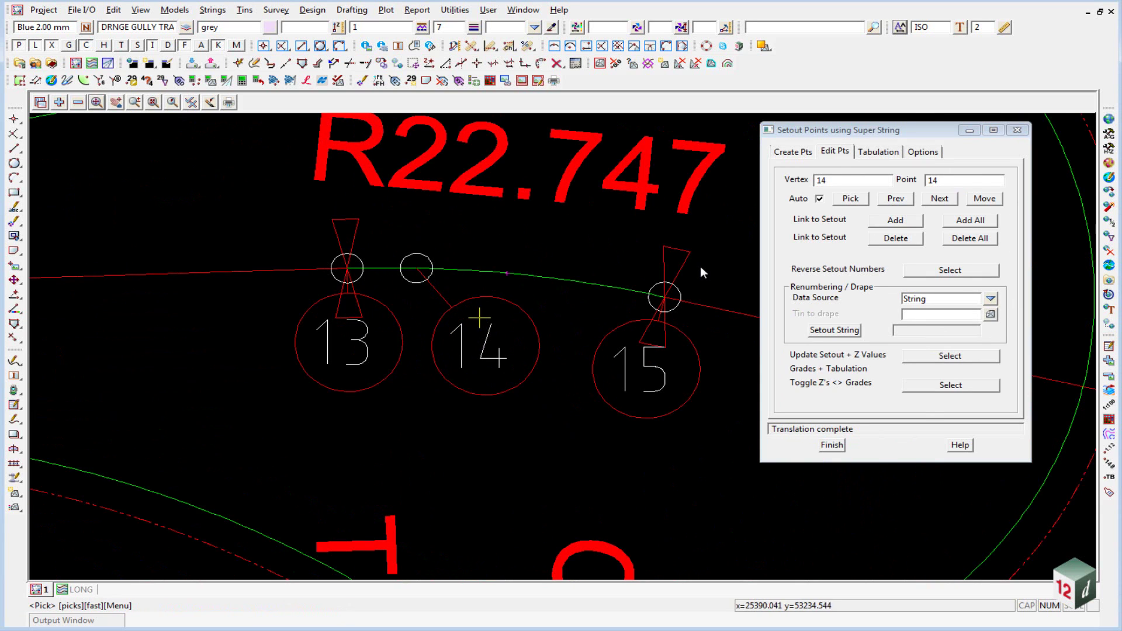
scroll(542, 334, "down", 3)
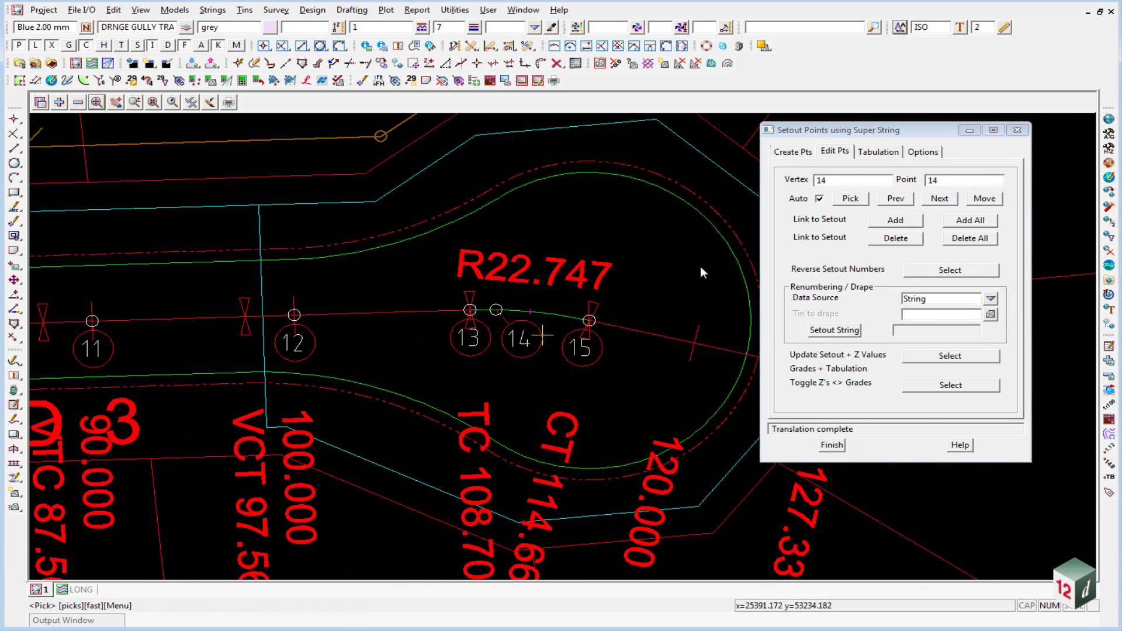
scroll(542, 334, "down", 3)
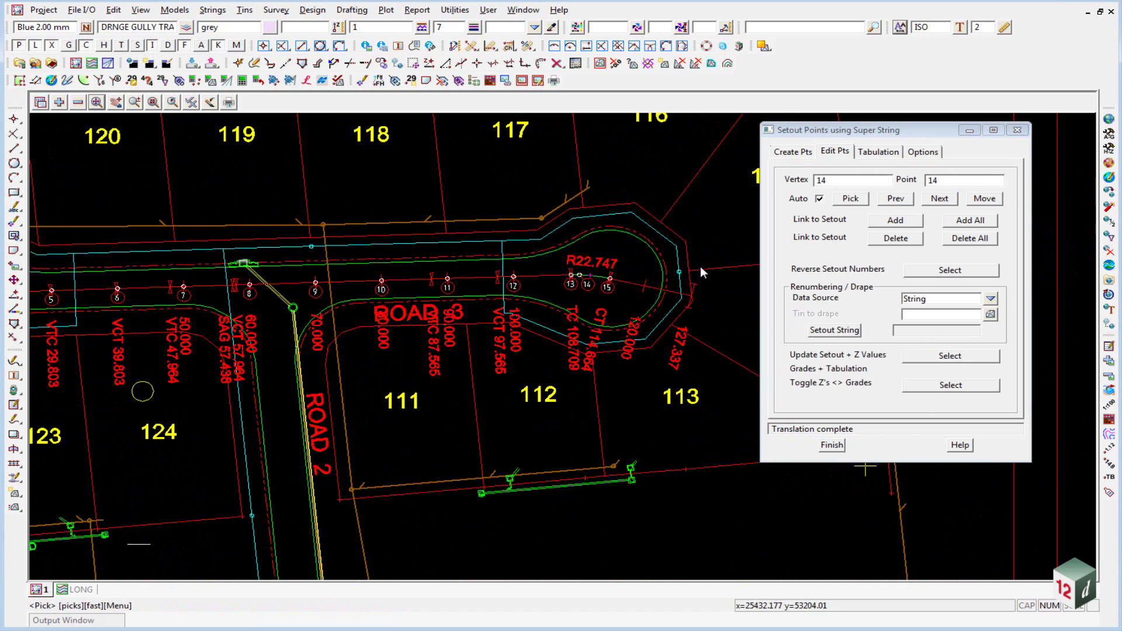